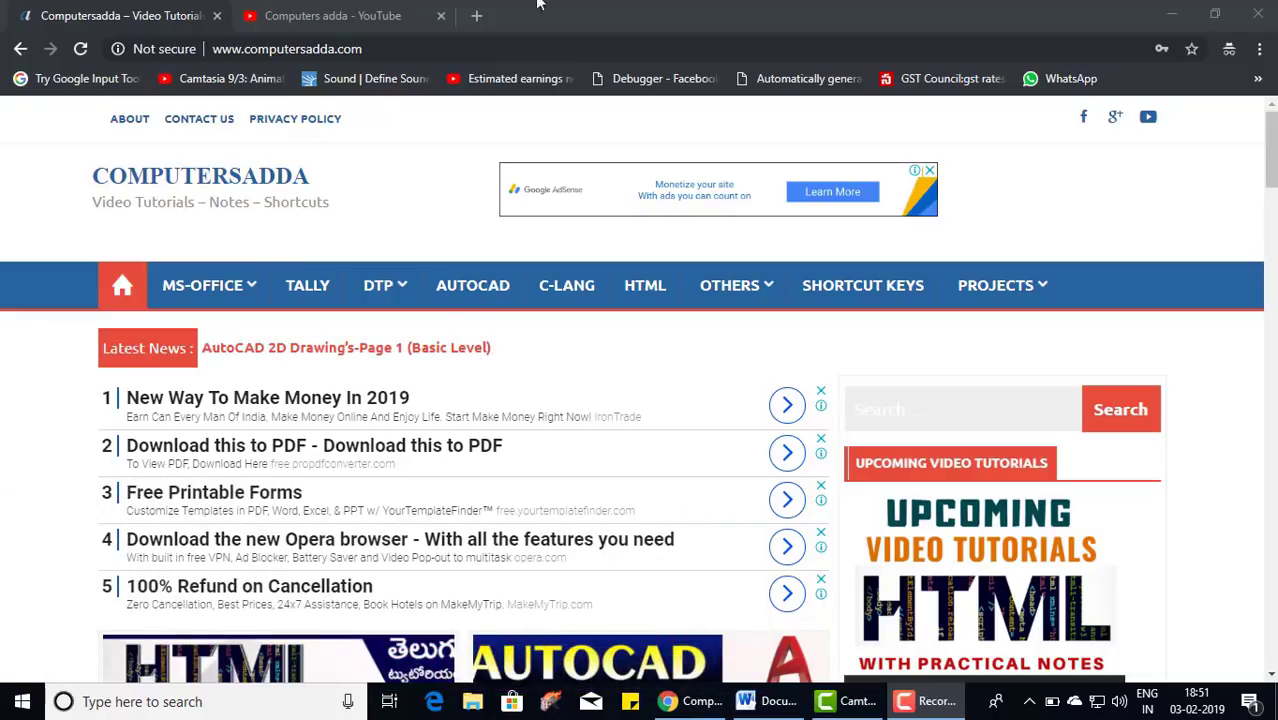
Switch to the Computers adda YouTube tab to bring up the ROUND FUNCTION workbook.
click(307, 12)
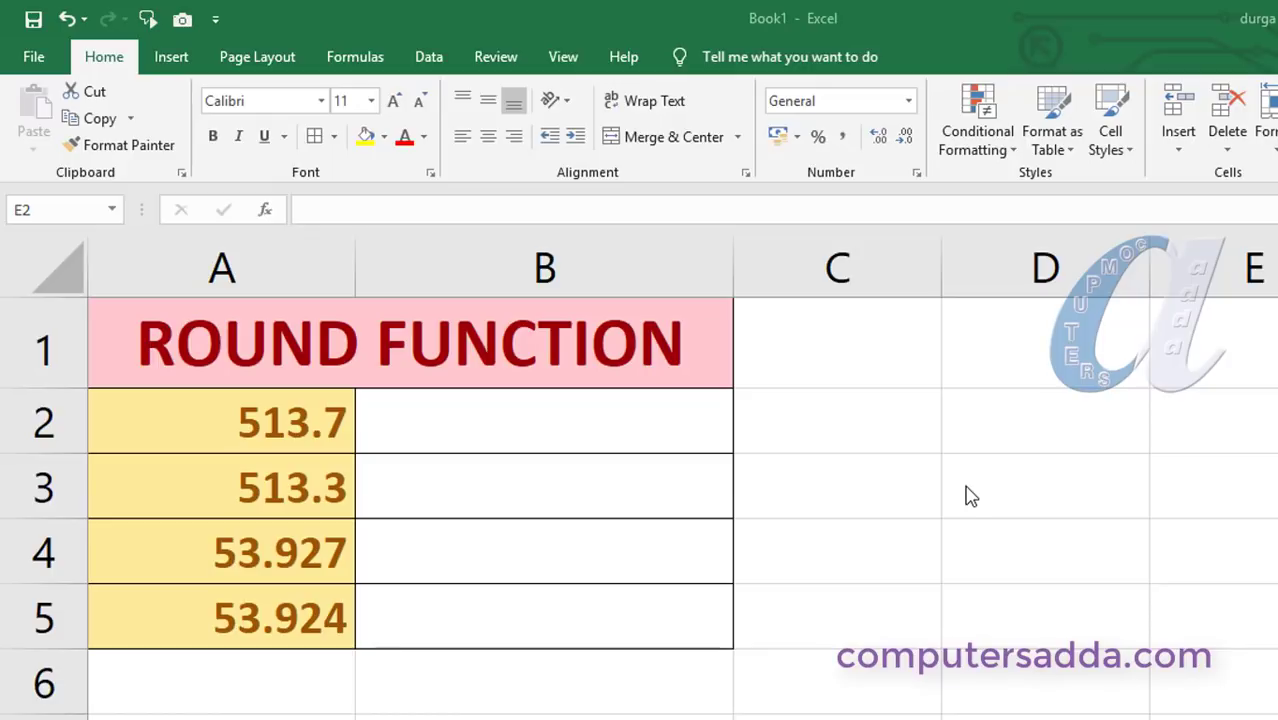
Enter =ROUND(A2,0) in B2 so 513.7 rounds to 514.
click(492, 422)
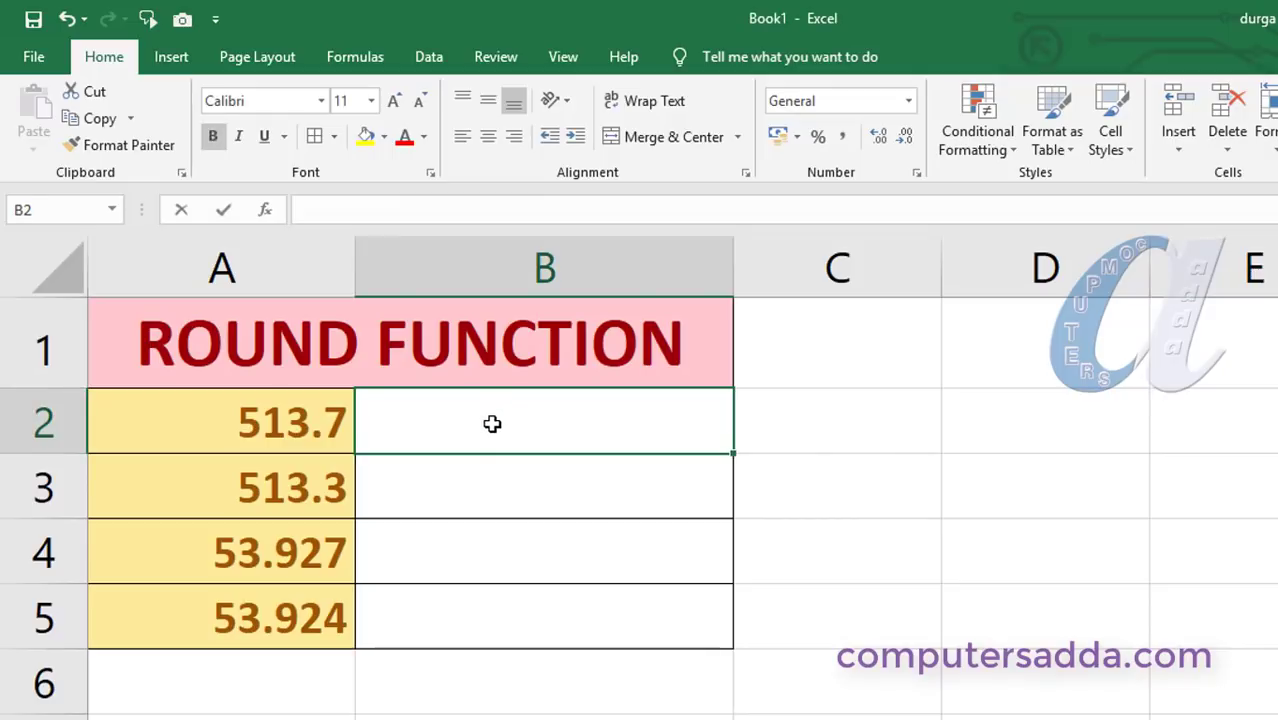
text(=ro)
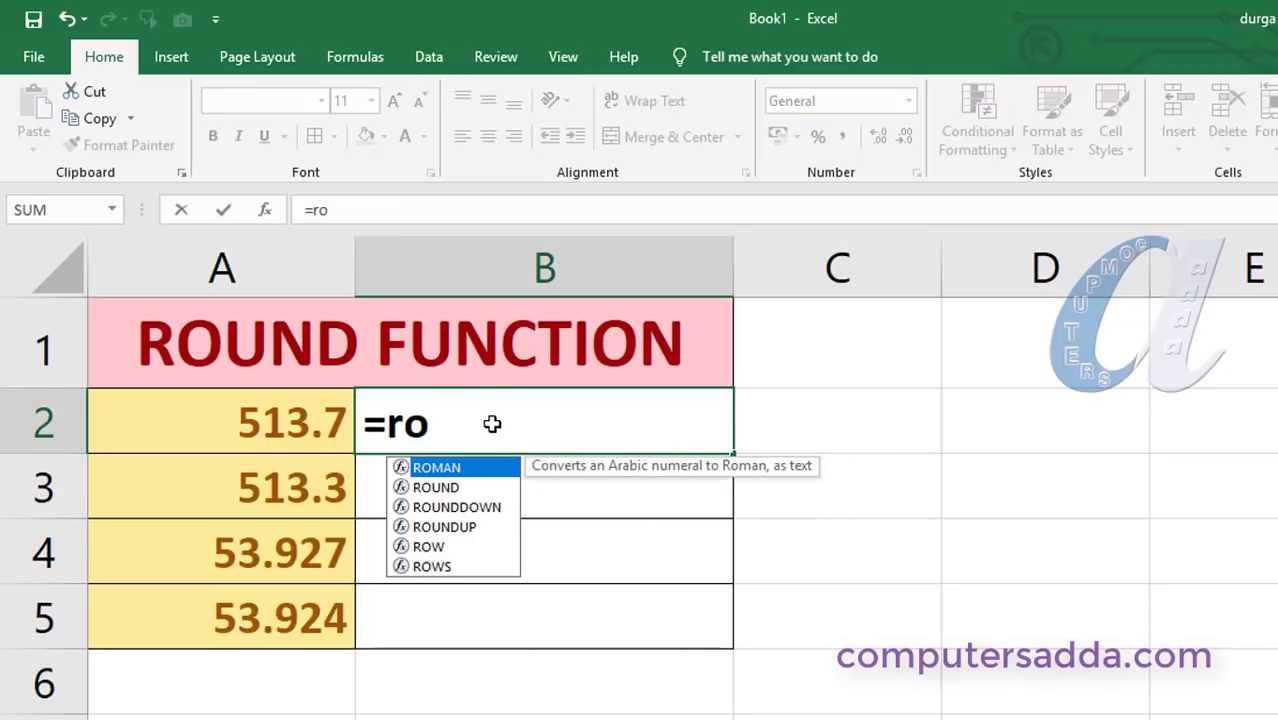
text(u)
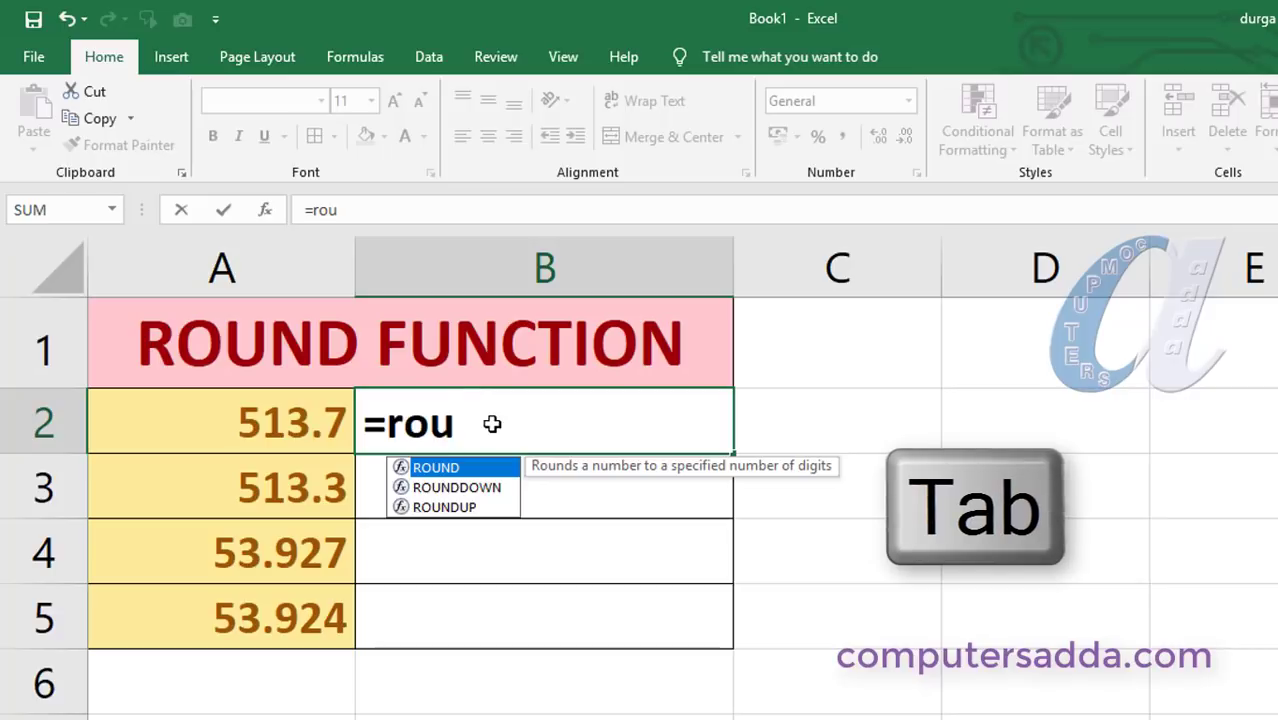
key(Tab)
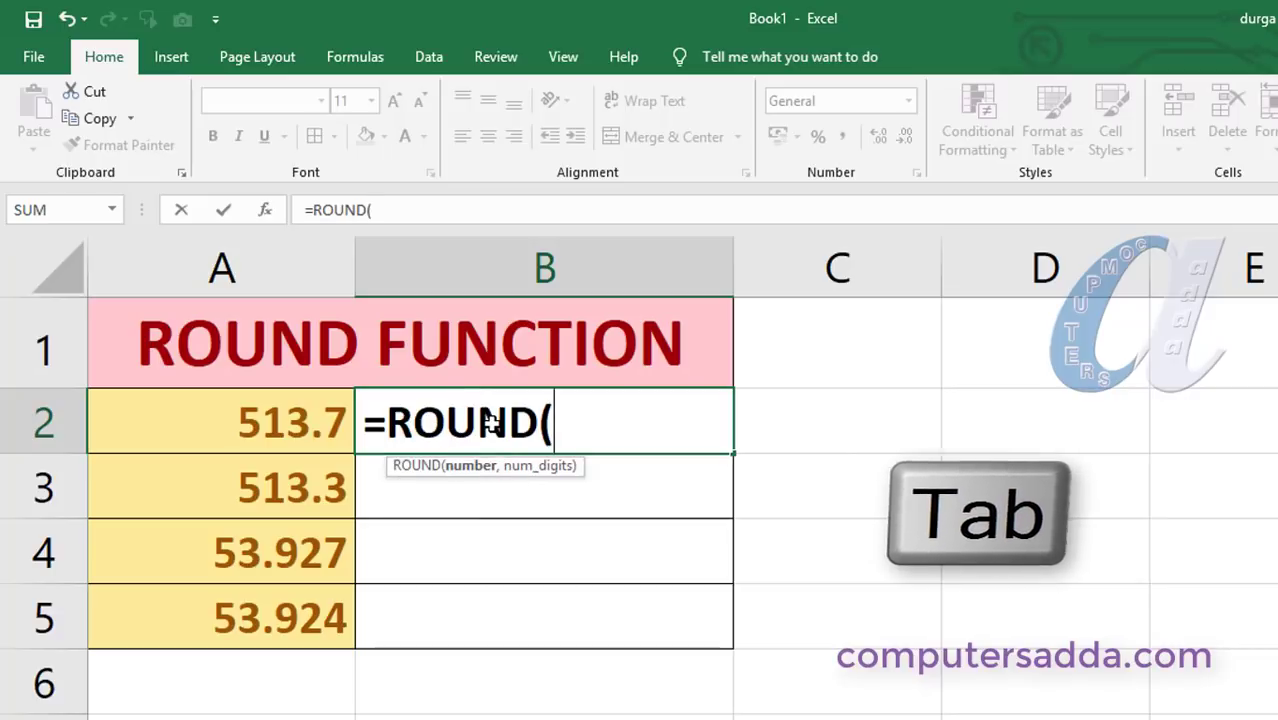
click(256, 424)
text(,)
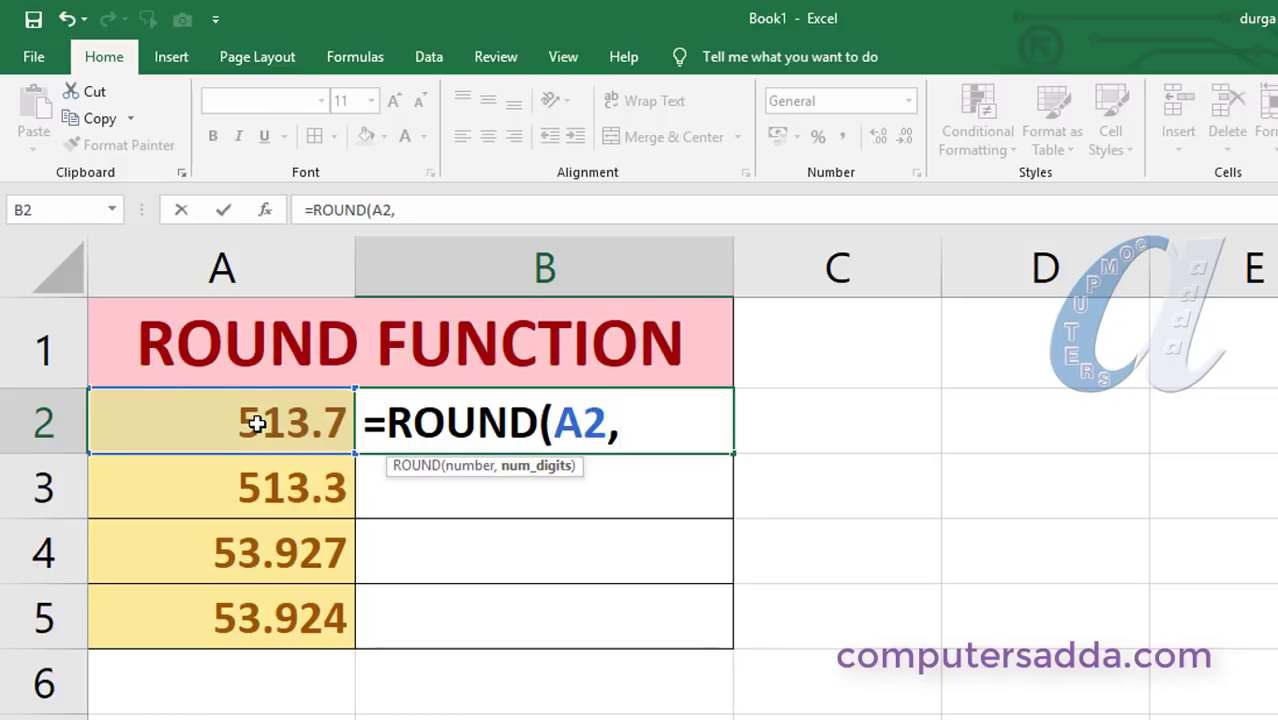
text(0)
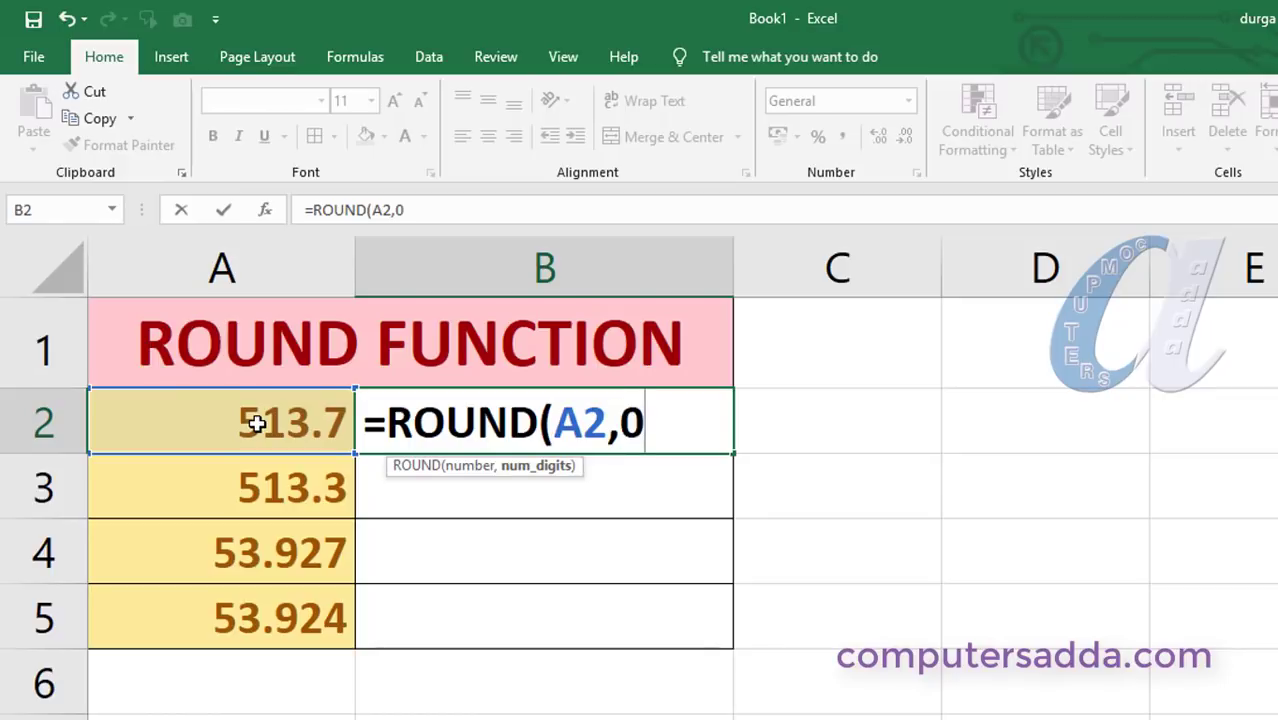
text())
key(Return)
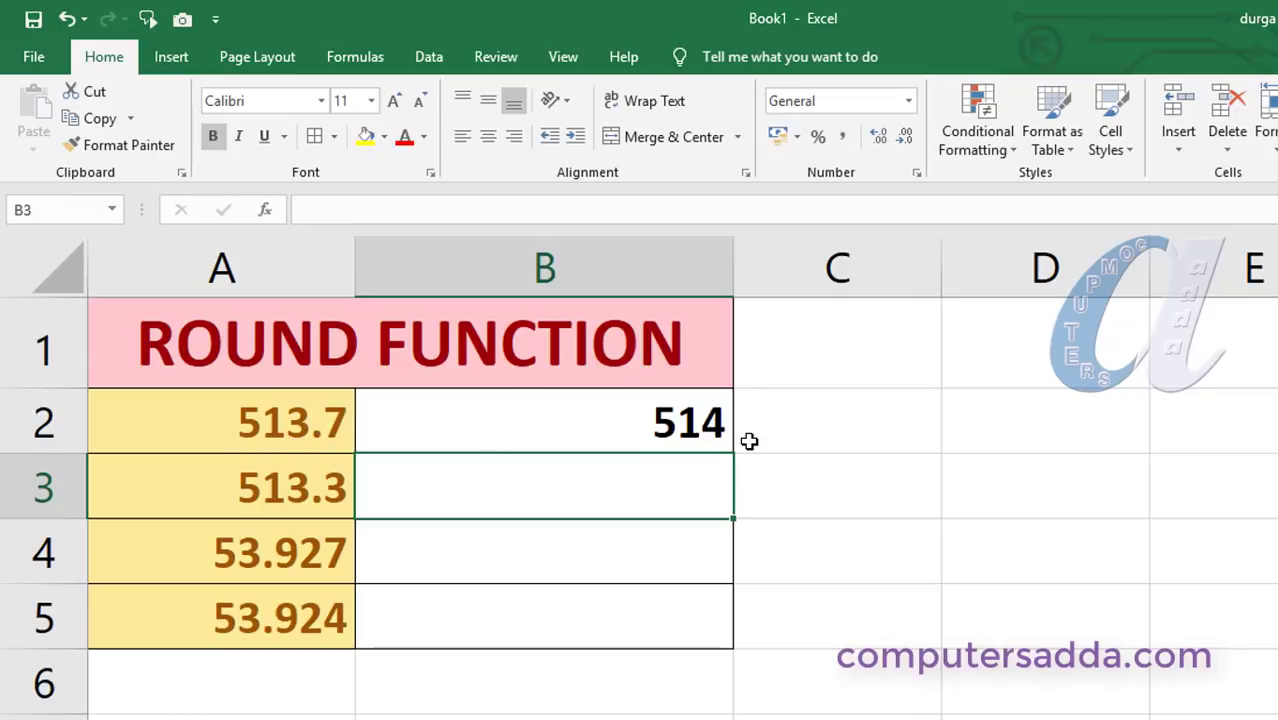
Fill the B2 rounding formula down to B5, giving 513, 54 and 54, then select B4:B5.
click(680, 432)
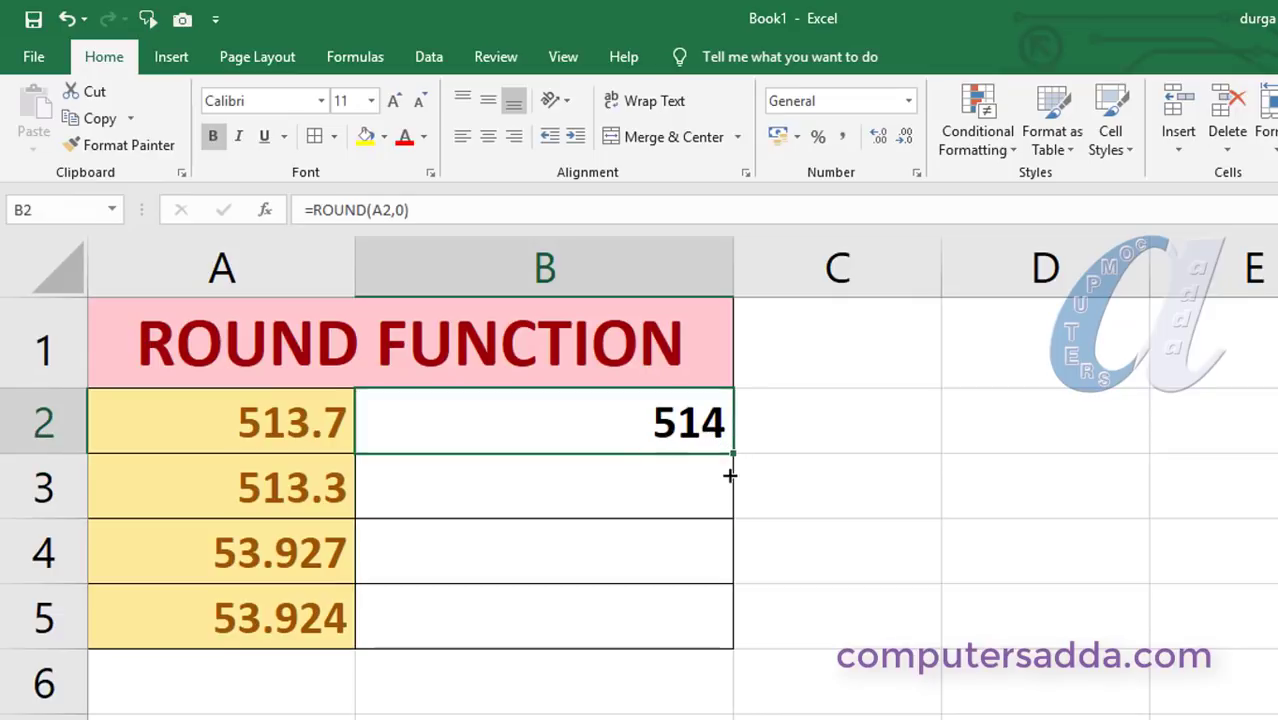
drag(733, 453, 733, 516)
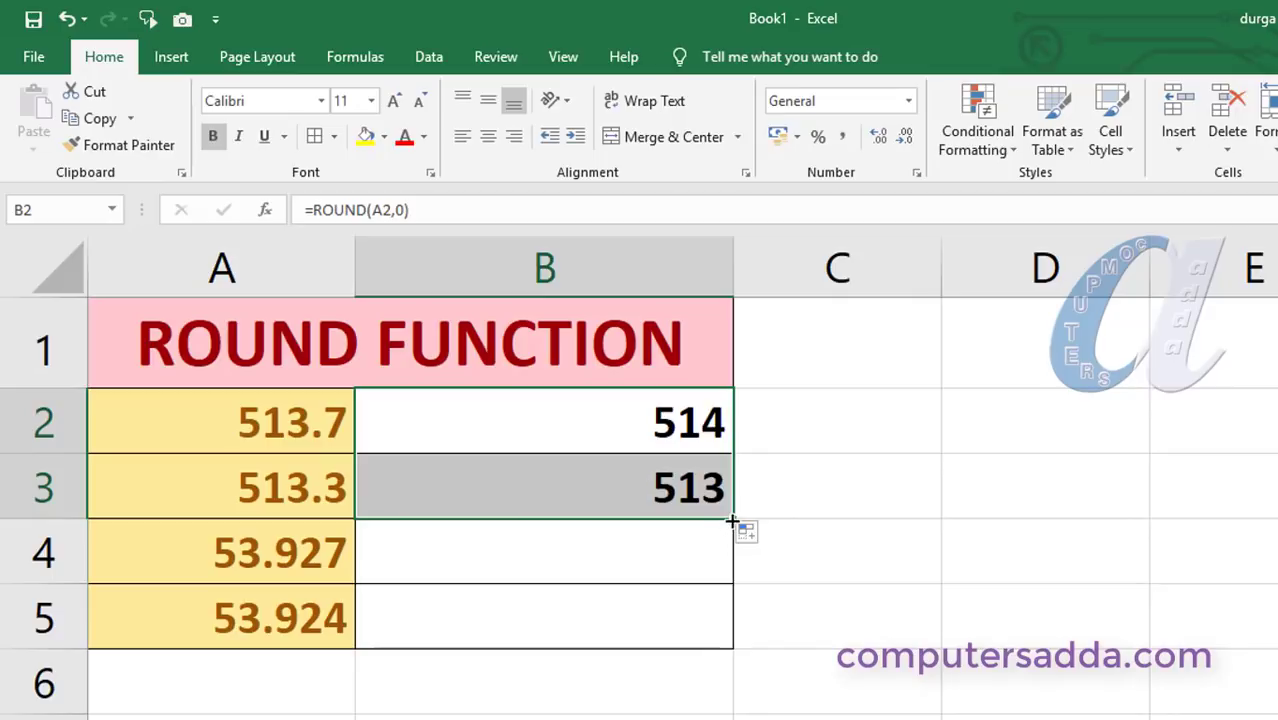
drag(732, 543, 730, 640)
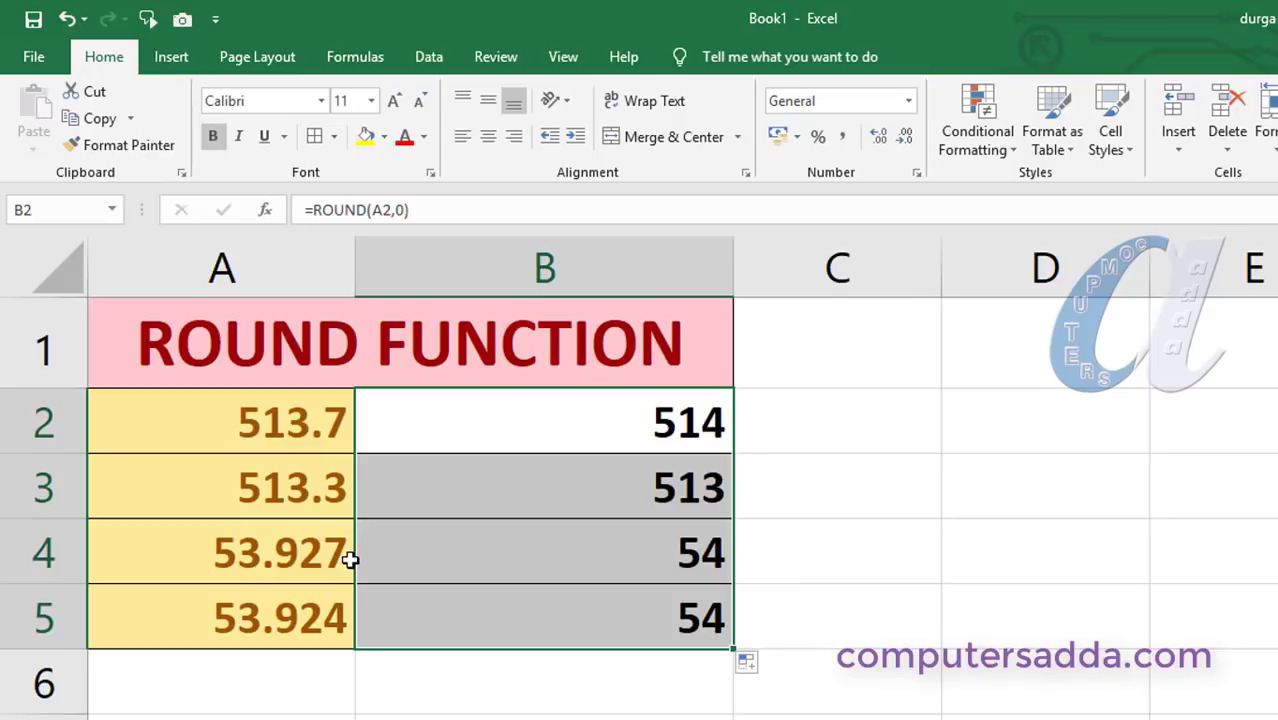
drag(607, 557, 588, 601)
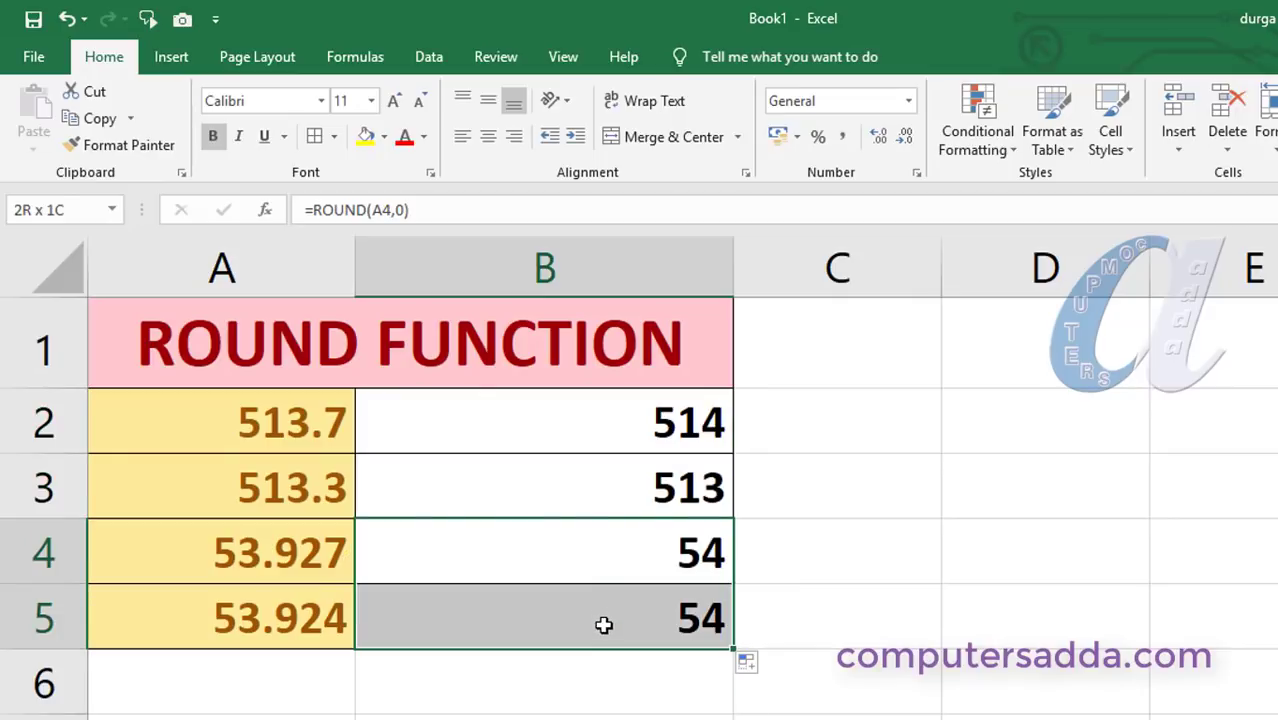
Replace B4:B5 with =ROUND(A4,2) filled down, showing 53.93 and 53.92.
key(Delete)
click(550, 556)
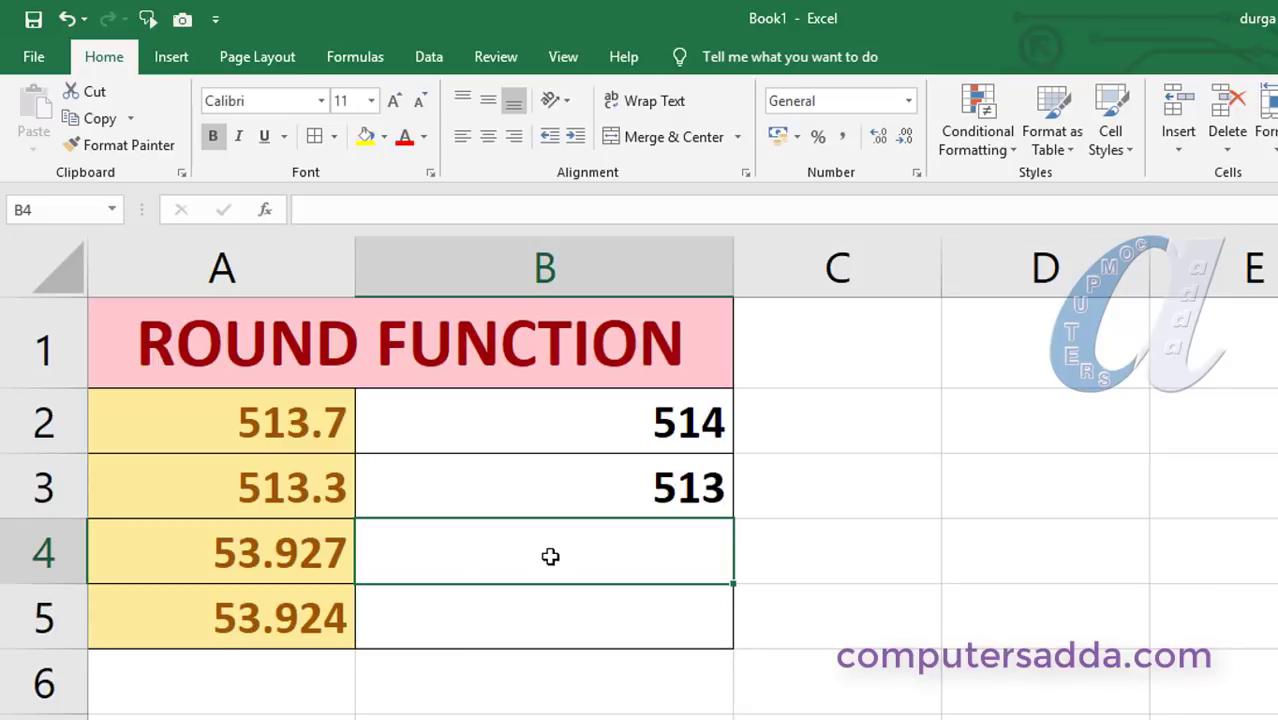
text(=r)
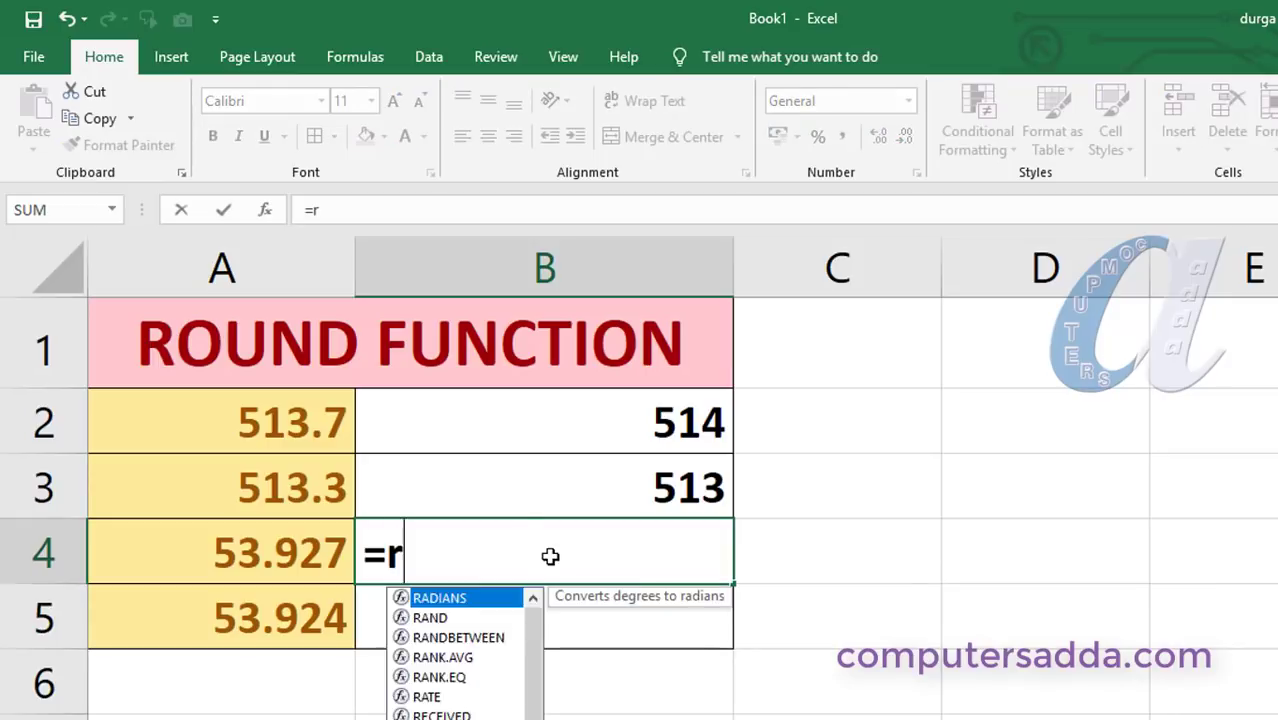
text(oun)
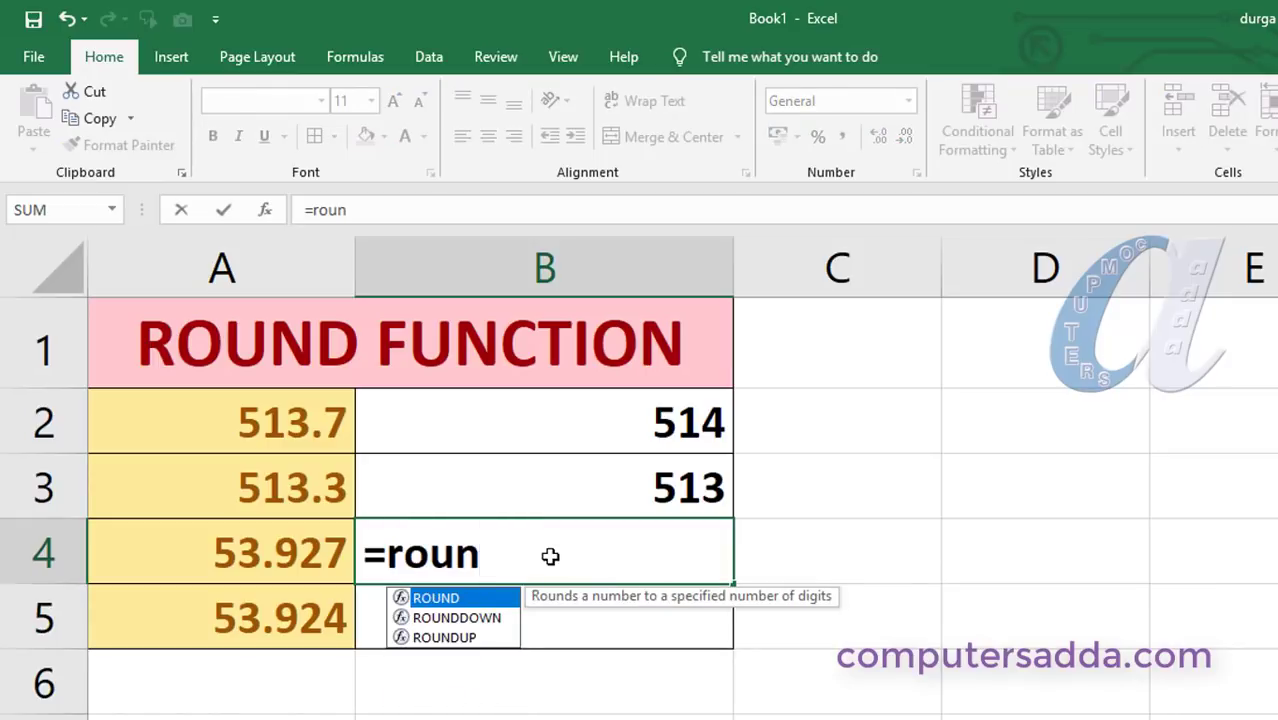
key(Tab)
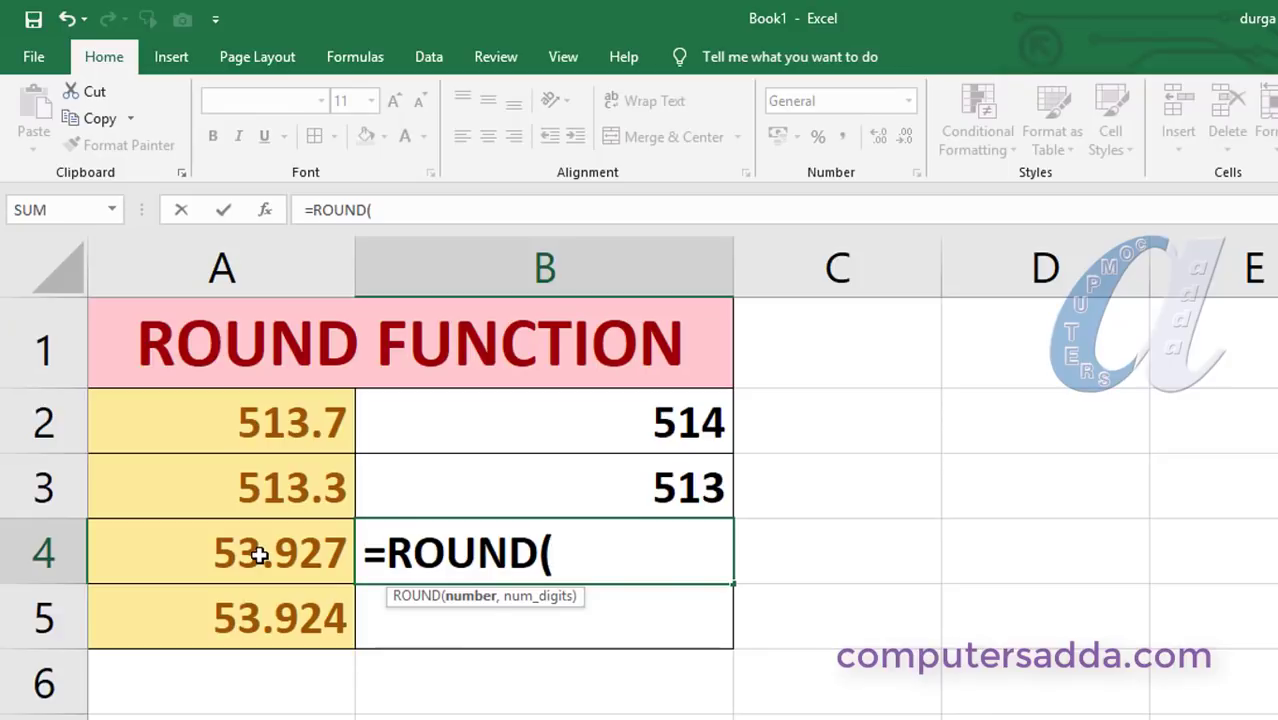
click(258, 555)
text(,)
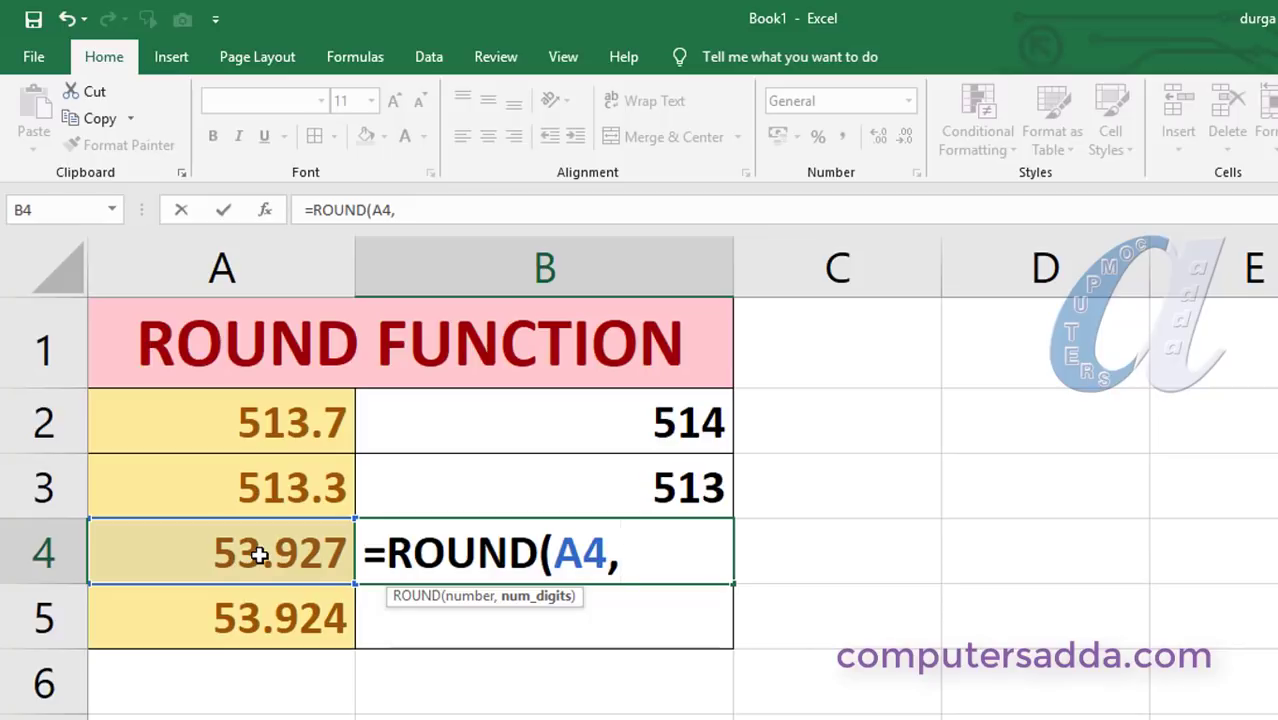
text(2))
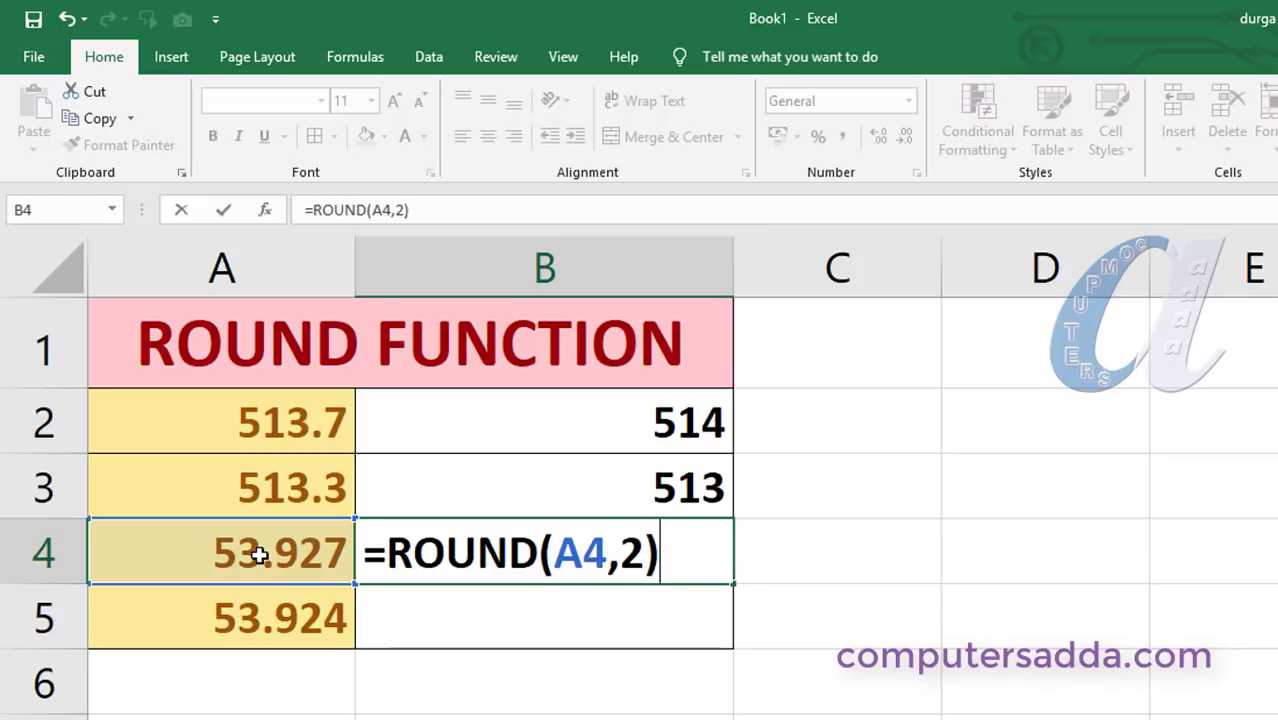
key(Return)
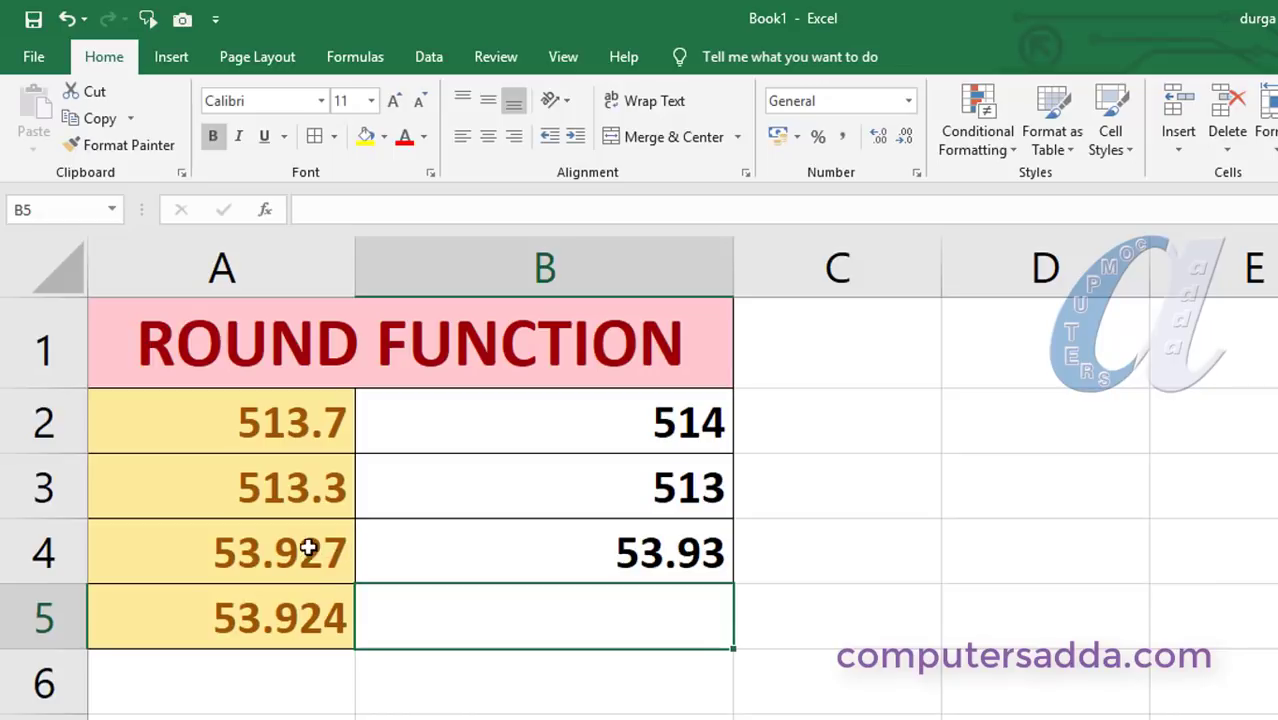
click(684, 550)
drag(733, 570, 725, 644)
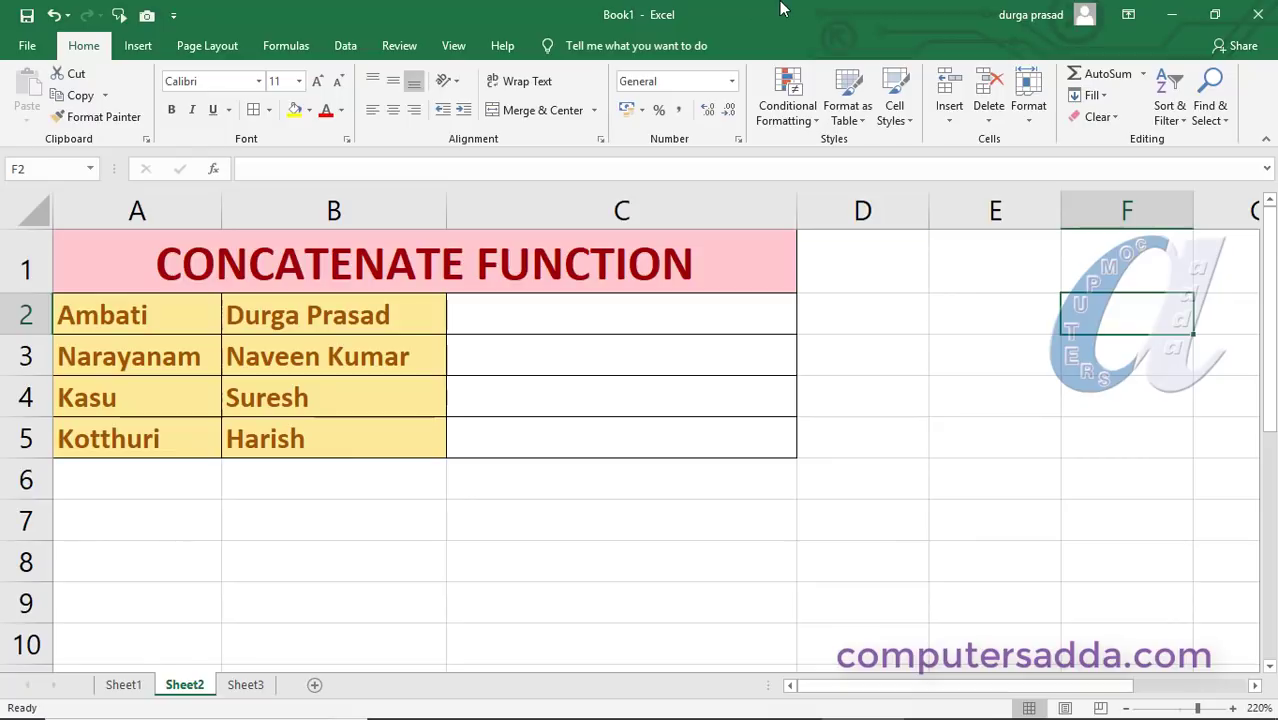
Type two lowercase sample full names into cells A8 and A9 of Sheet2.
click(346, 47)
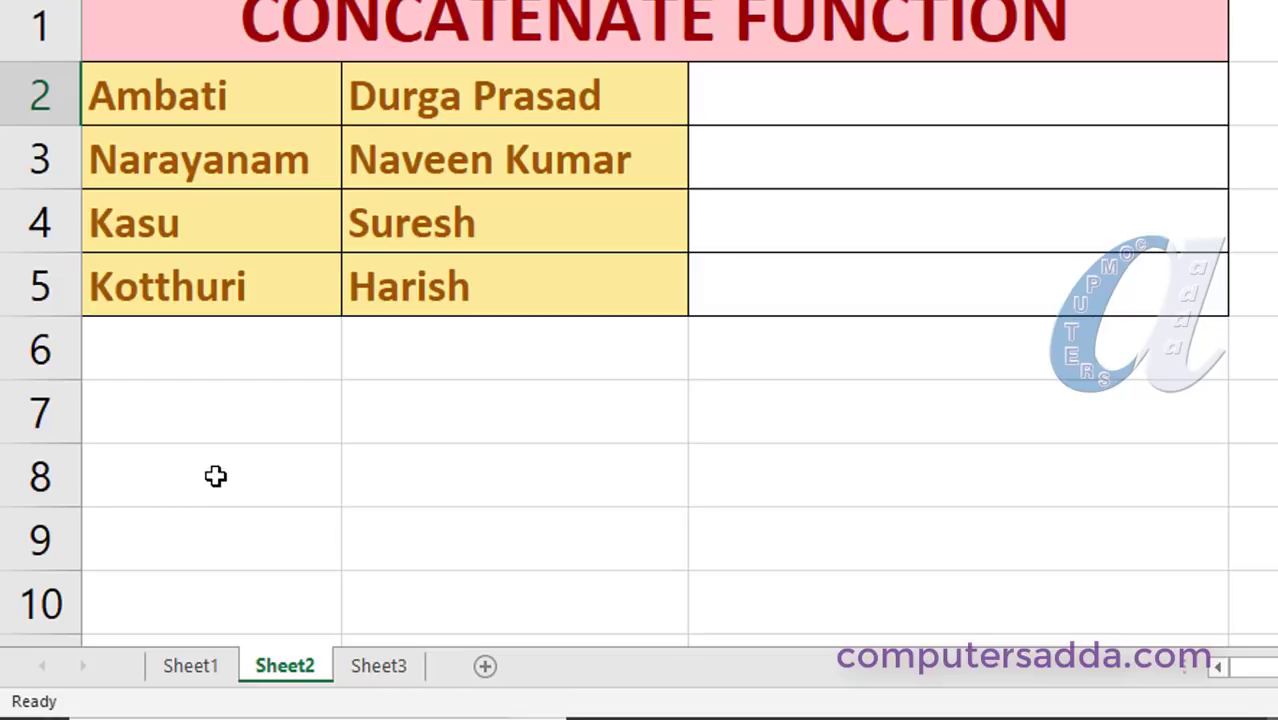
click(216, 476)
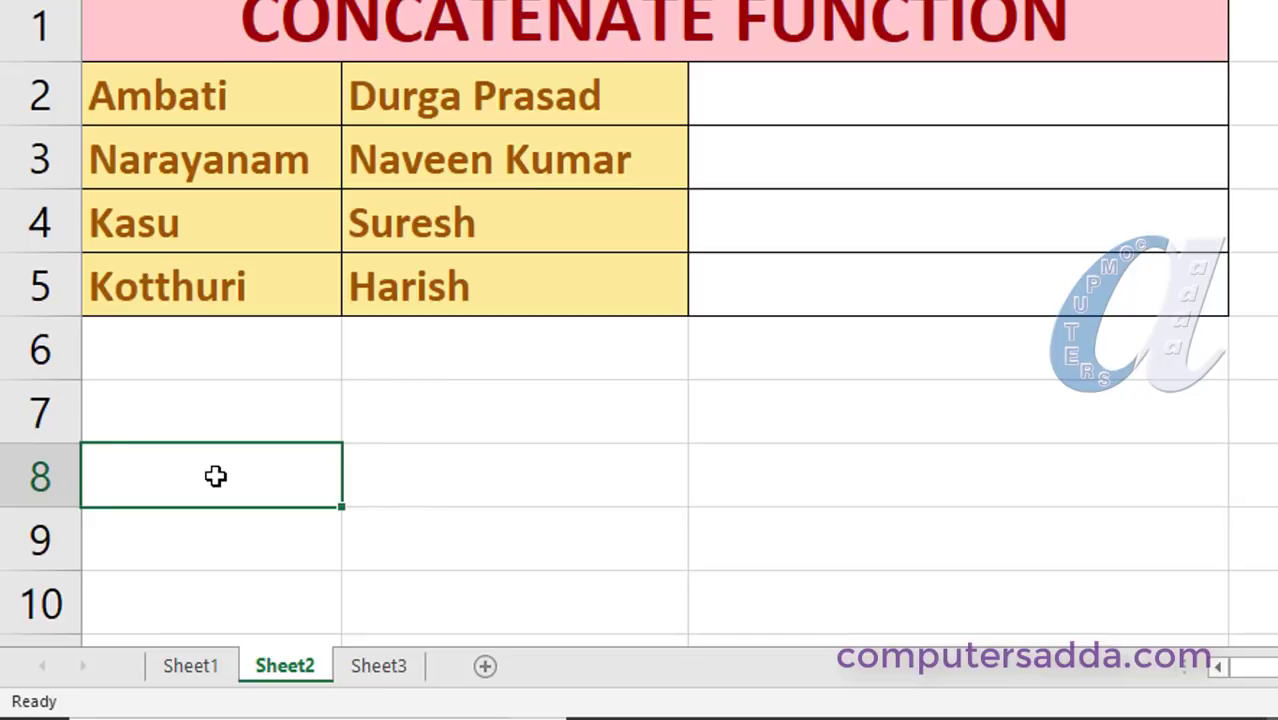
text(ambatidu)
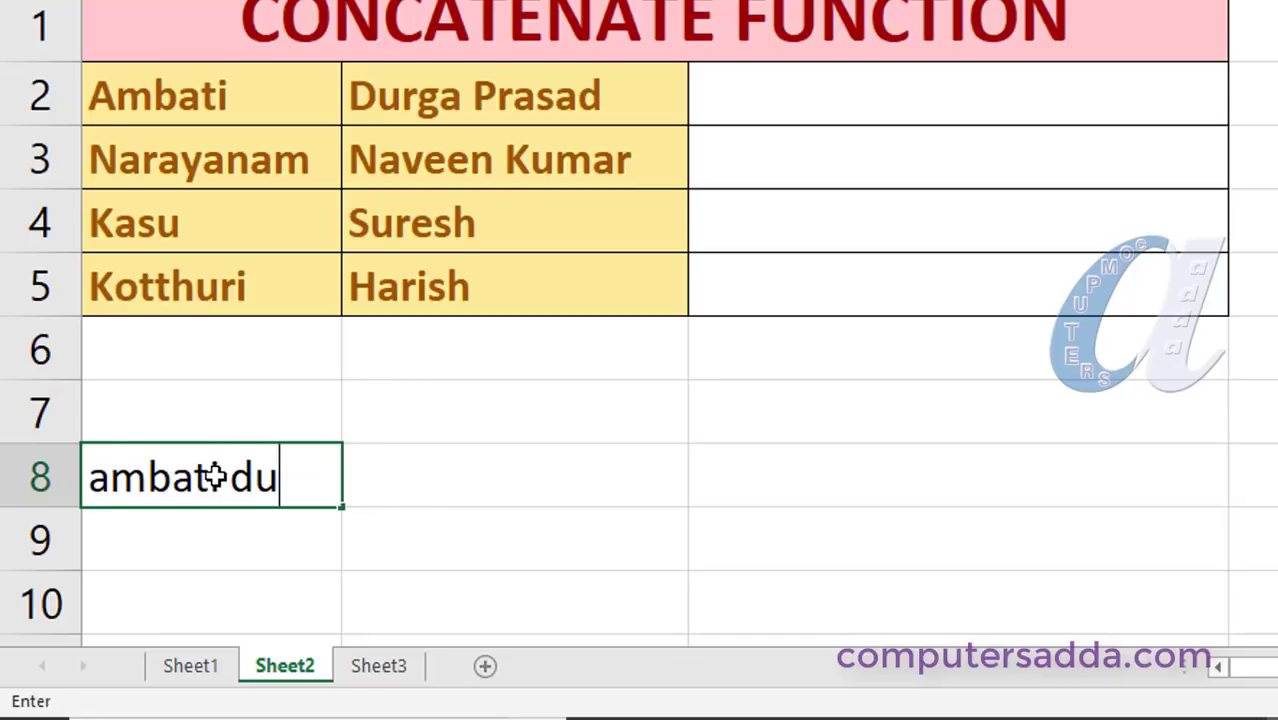
text(rga pras)
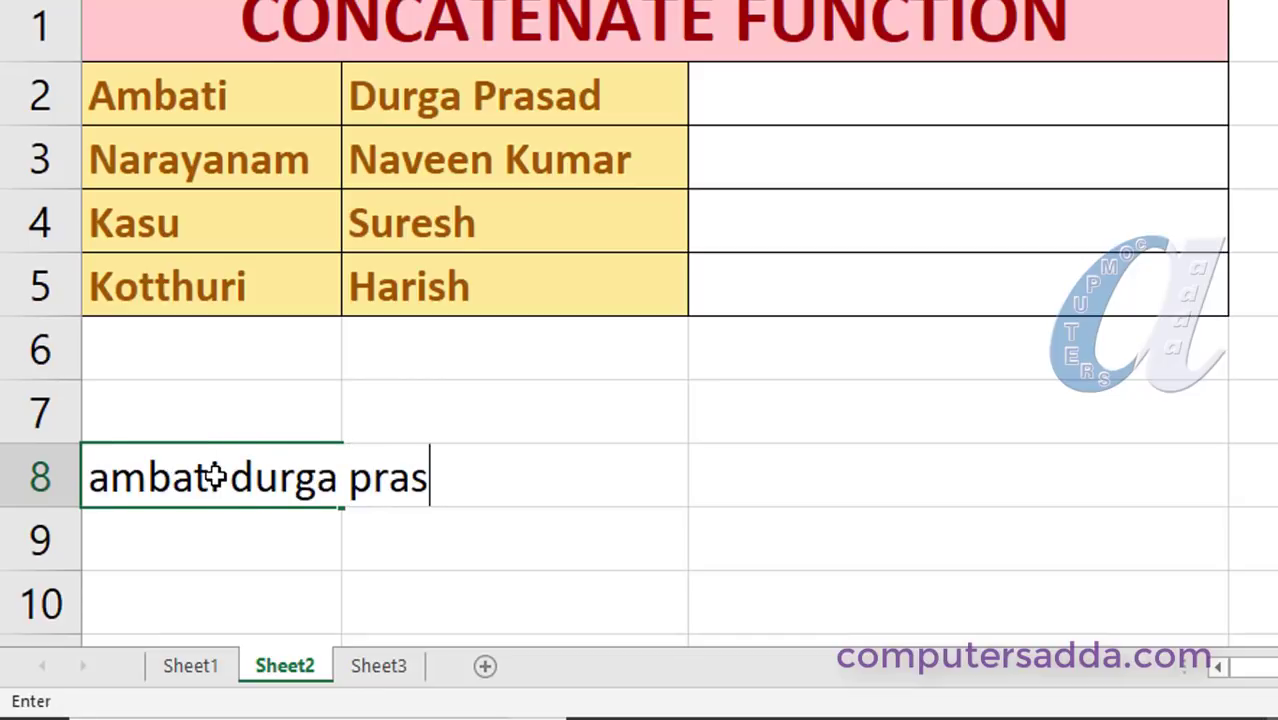
text(ad)
key(Return)
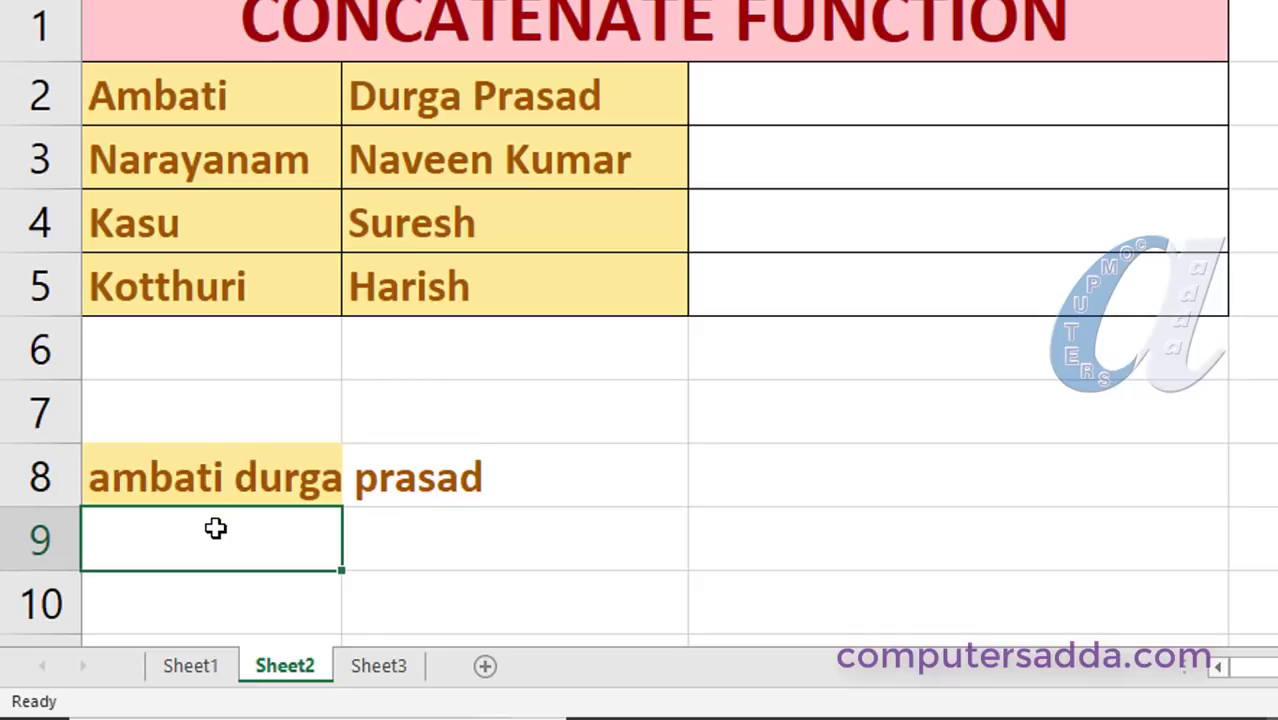
text(leela)
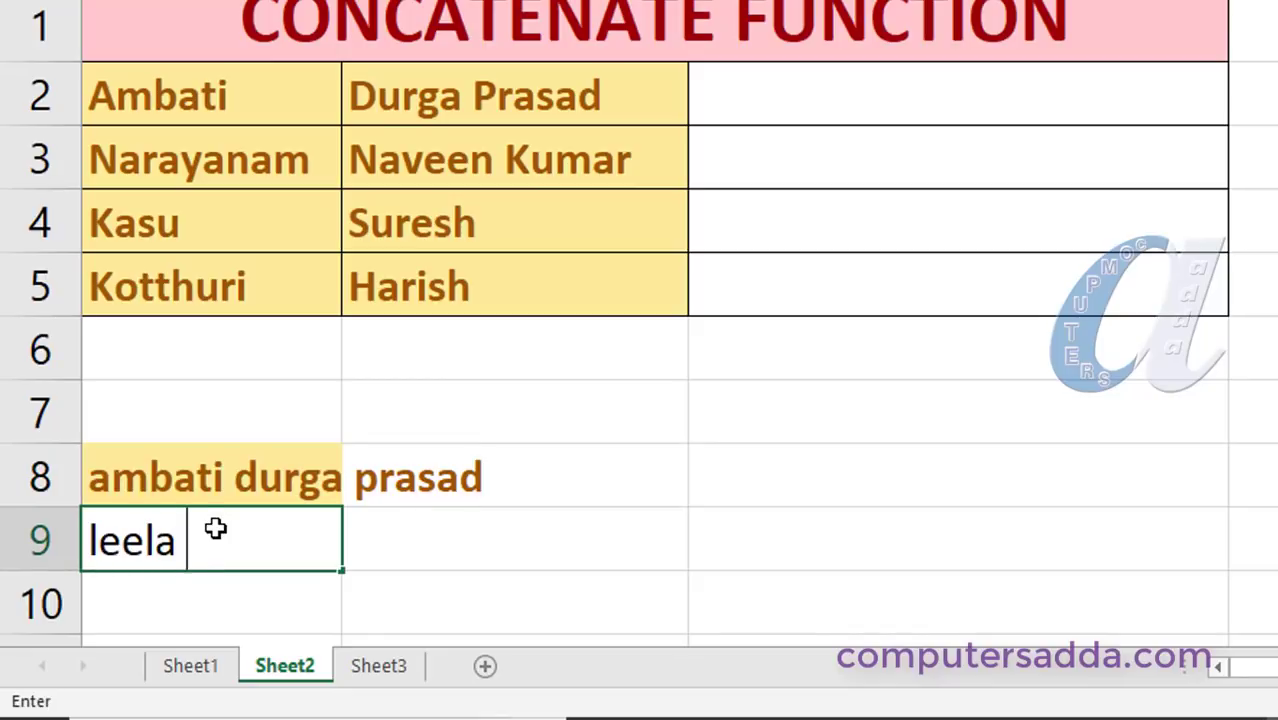
text( sai krishn)
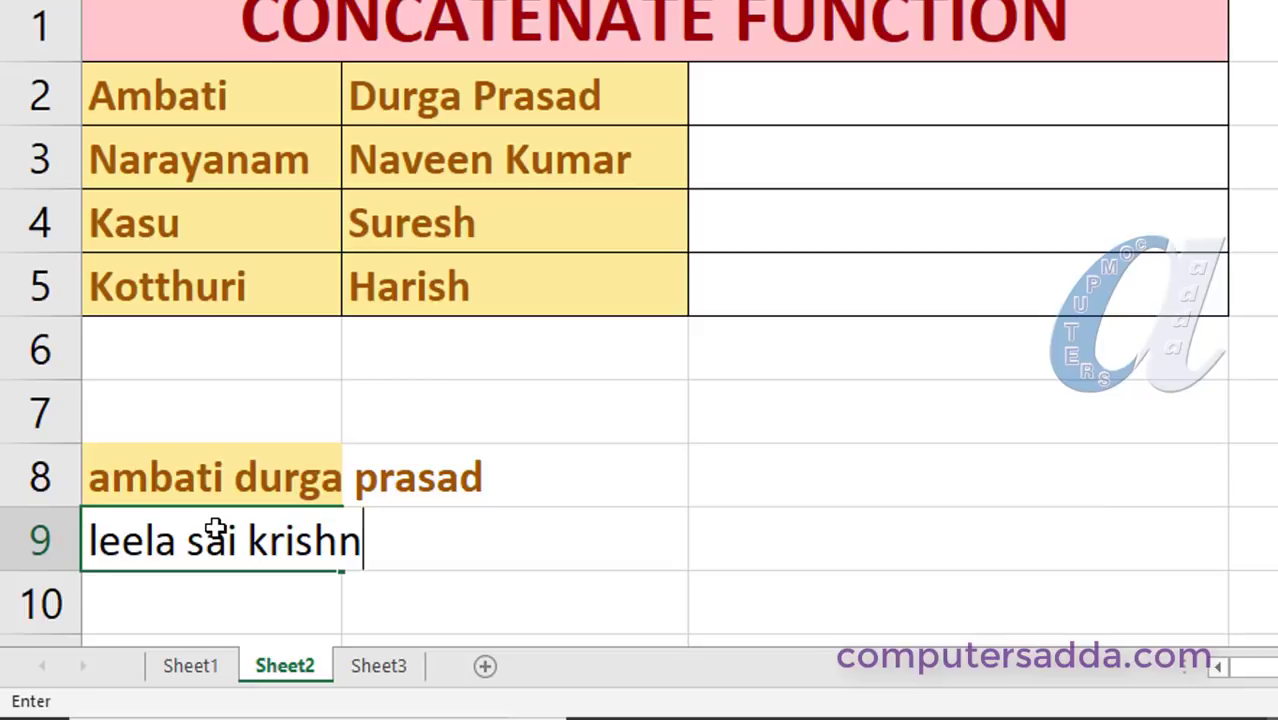
text(a)
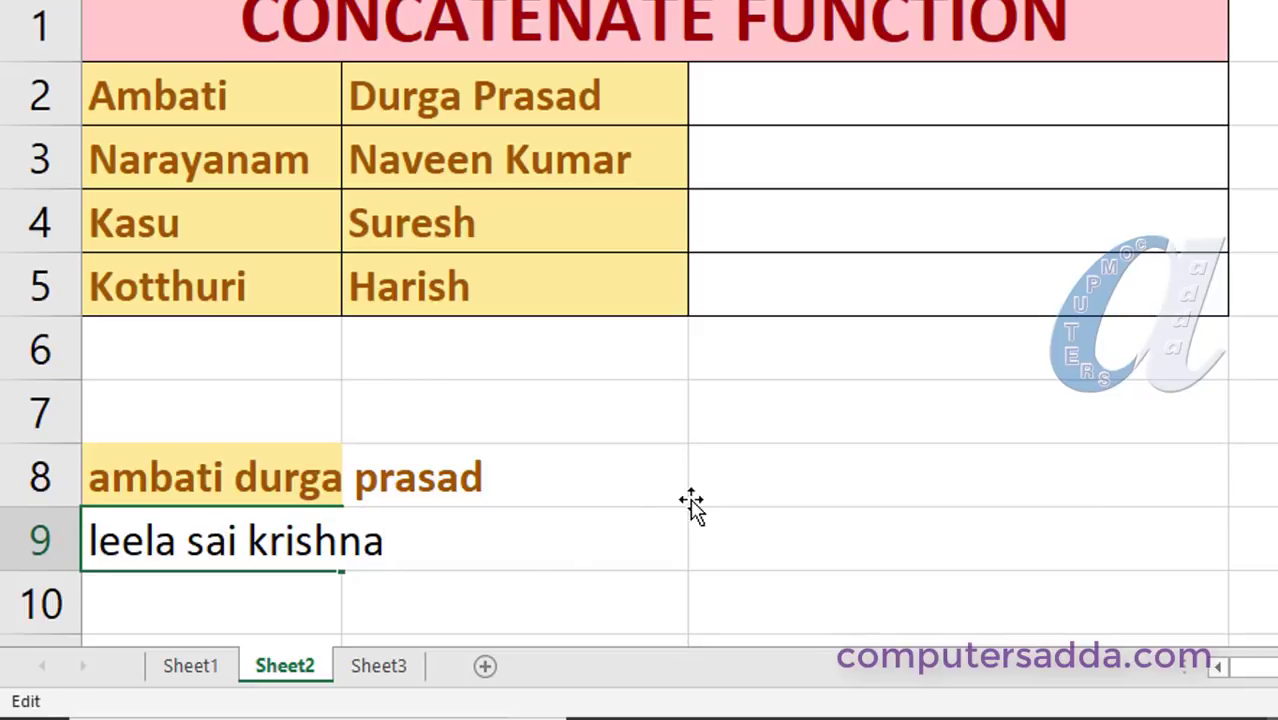
click(690, 501)
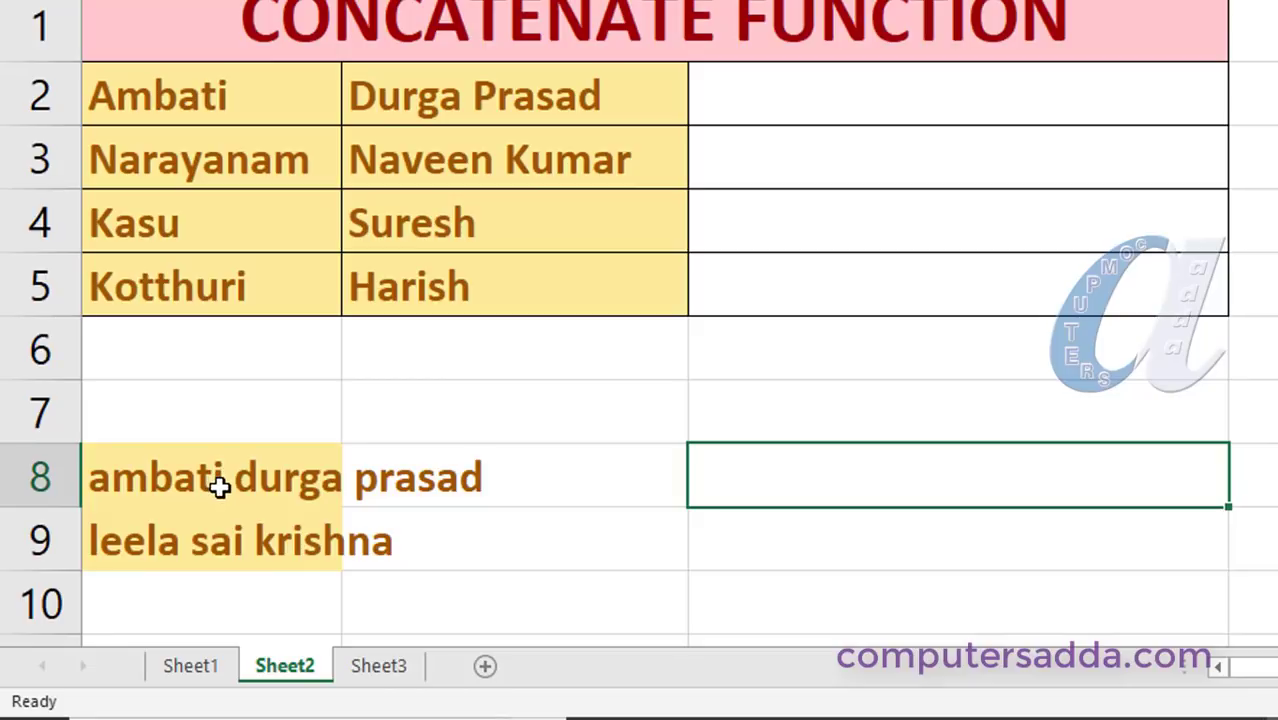
Split A8:A9 with Text to Columns, Delimited on Space with Tab unchecked.
drag(180, 480, 177, 539)
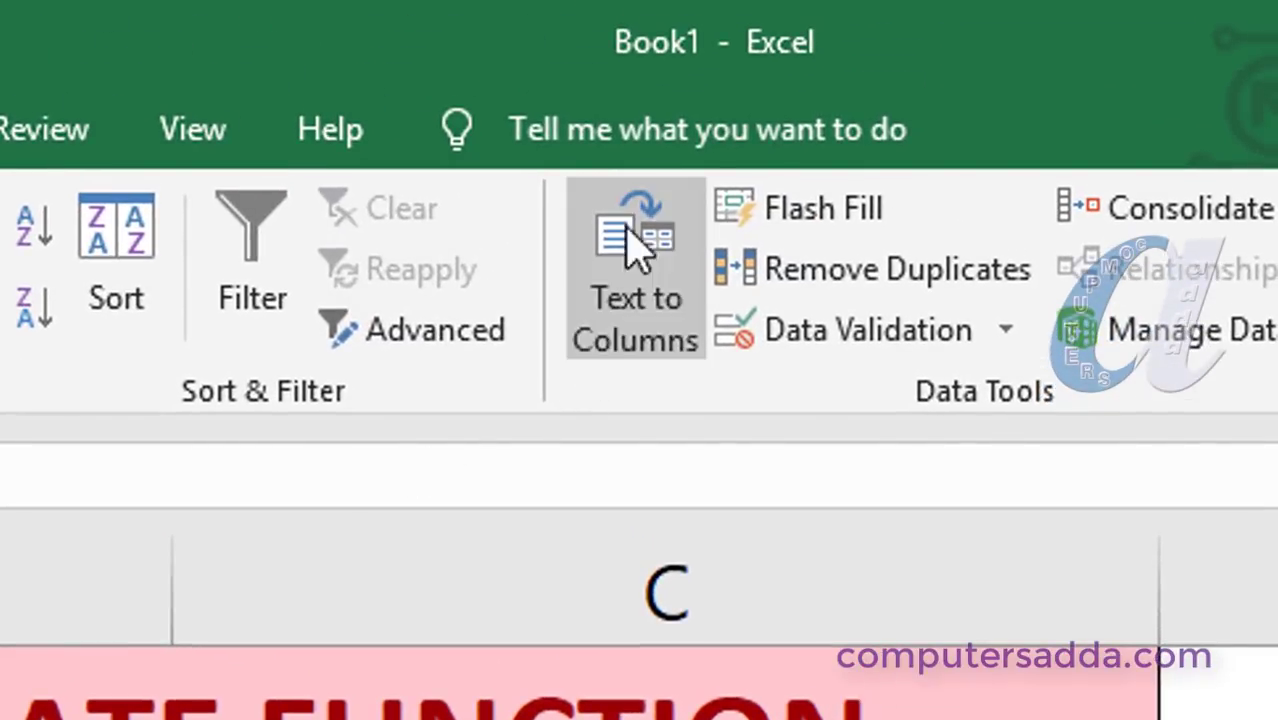
click(665, 268)
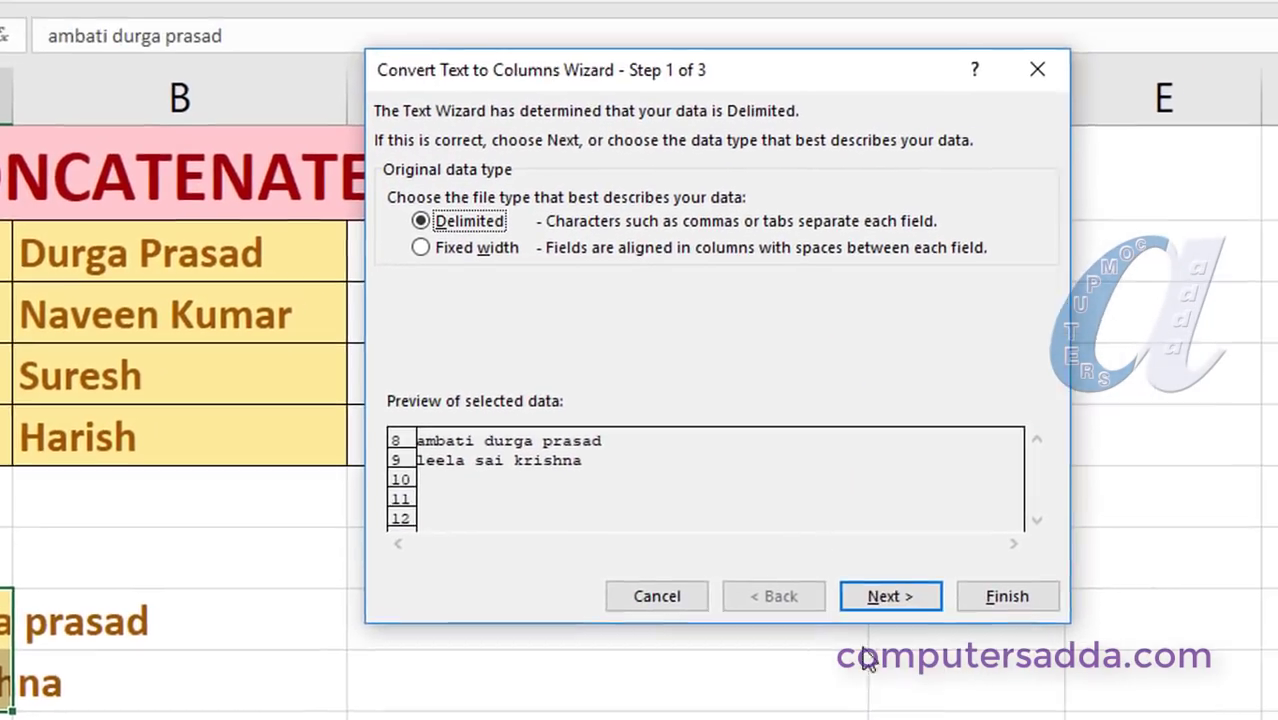
click(876, 608)
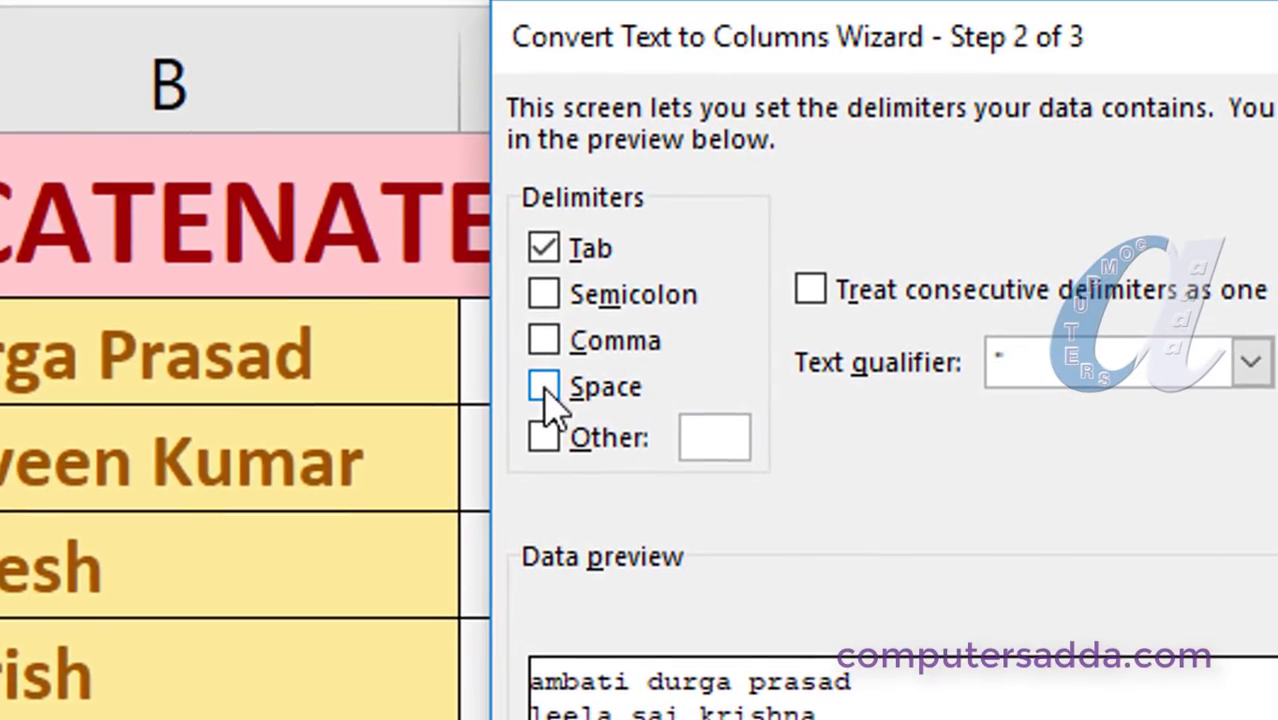
click(545, 390)
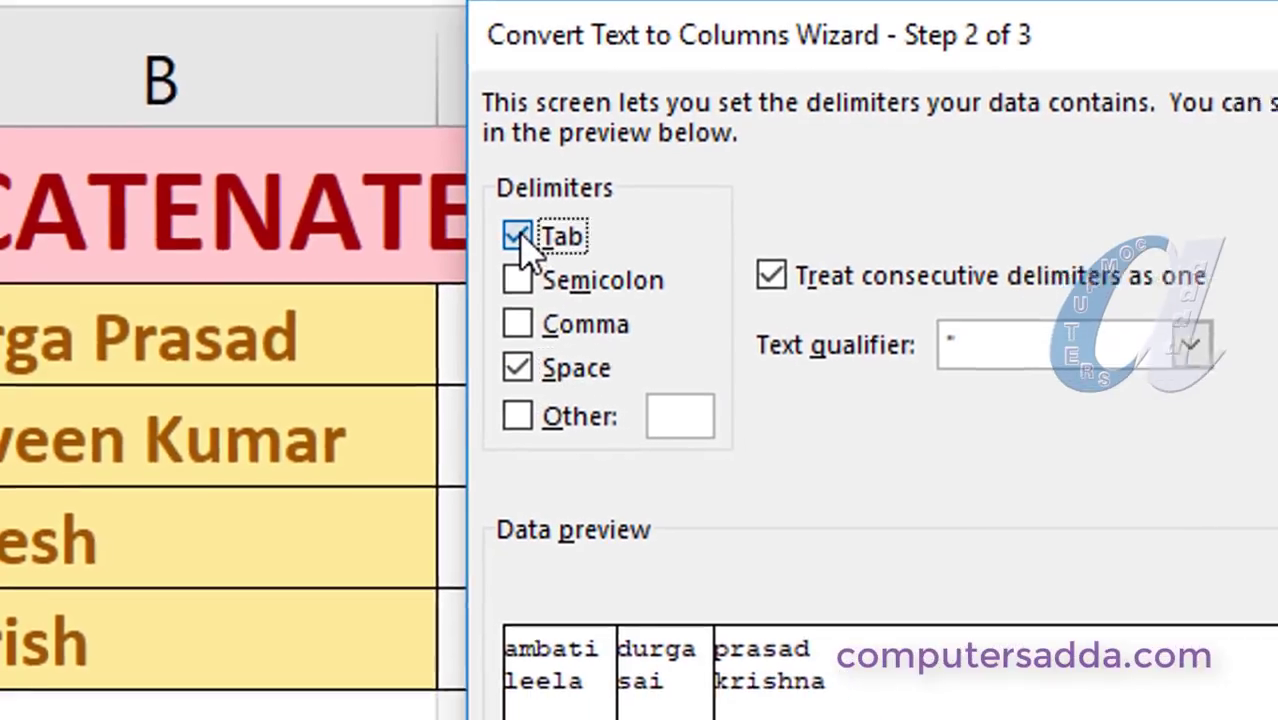
click(545, 250)
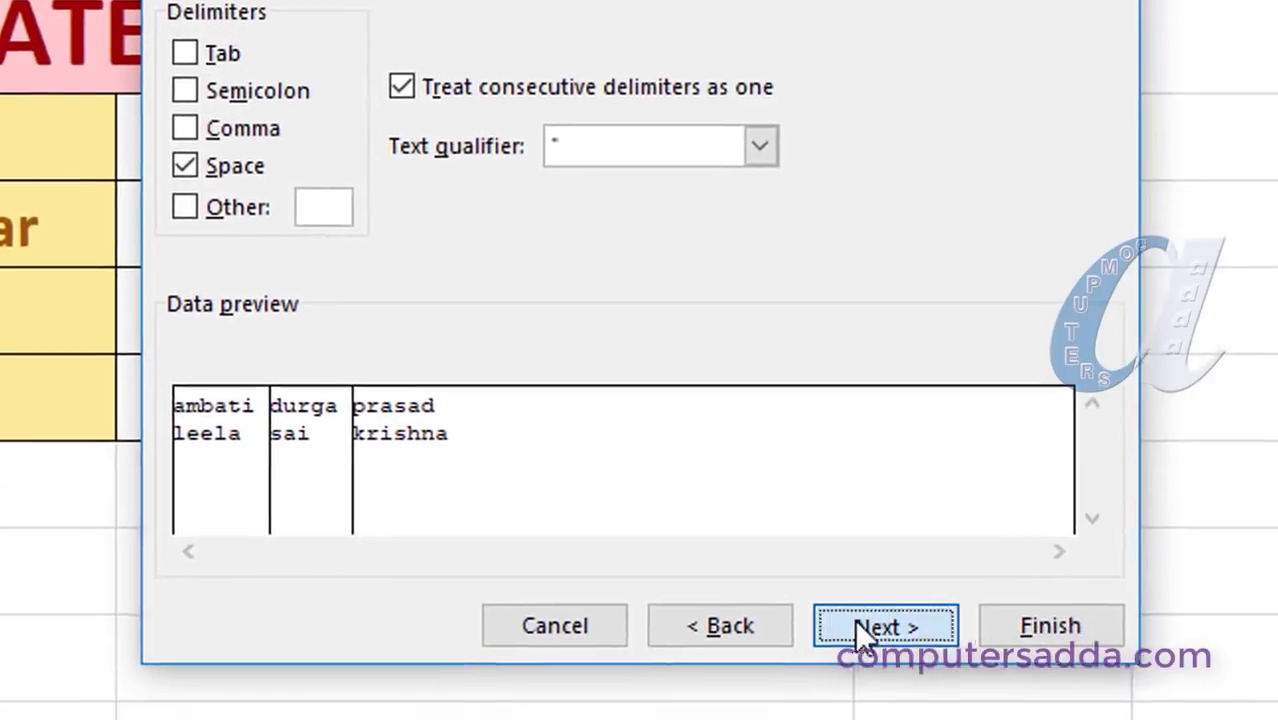
click(945, 685)
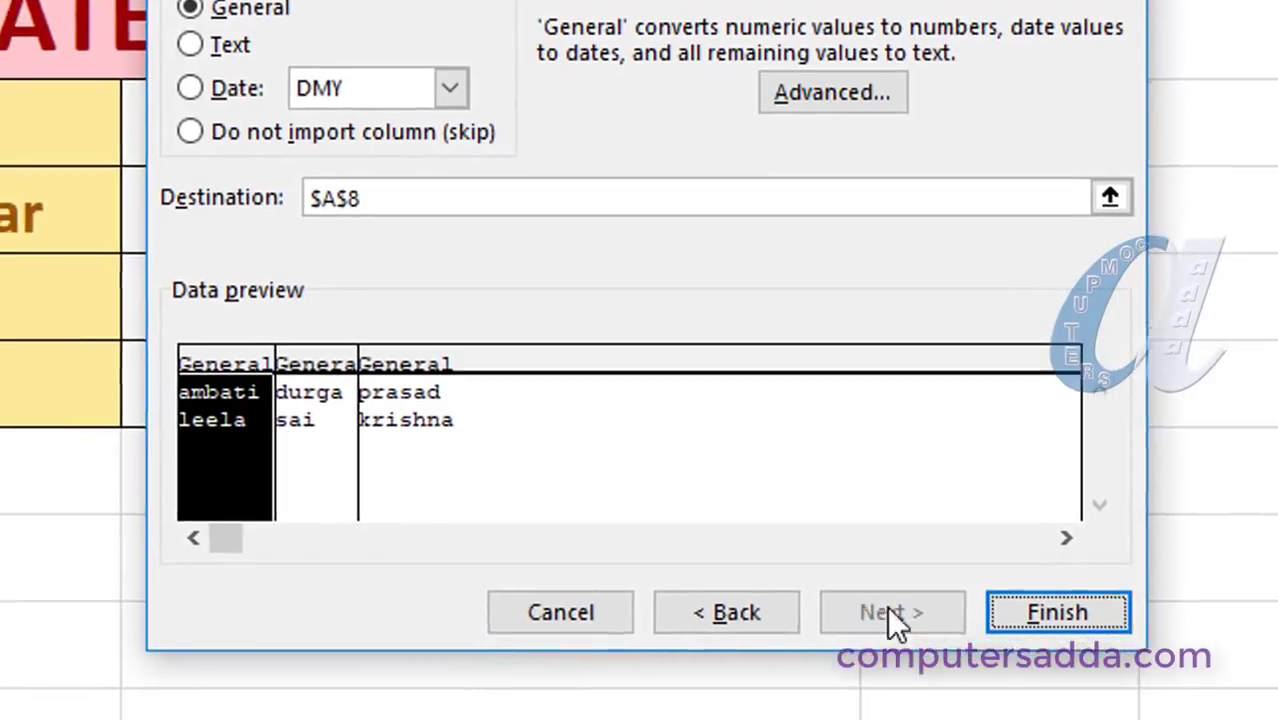
key(Return)
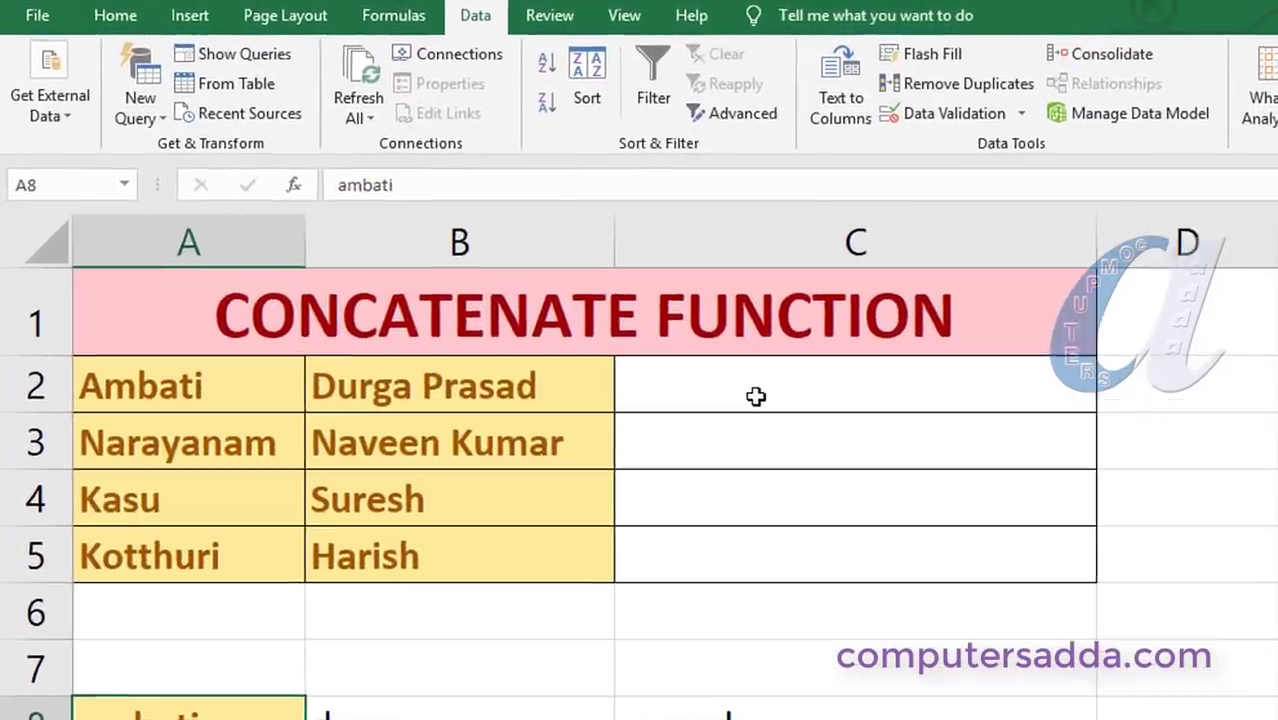
Enter =CONCATENATE(A2,B2) in C2 to join the two name columns.
click(579, 304)
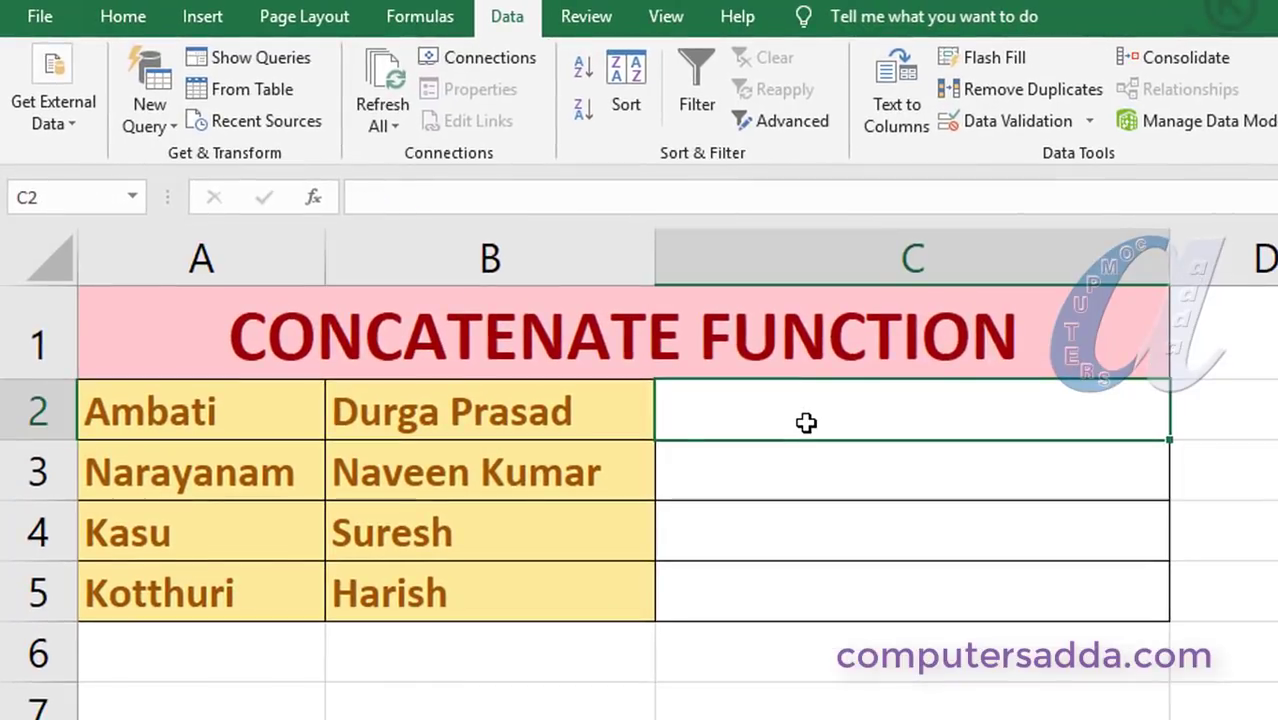
click(158, 419)
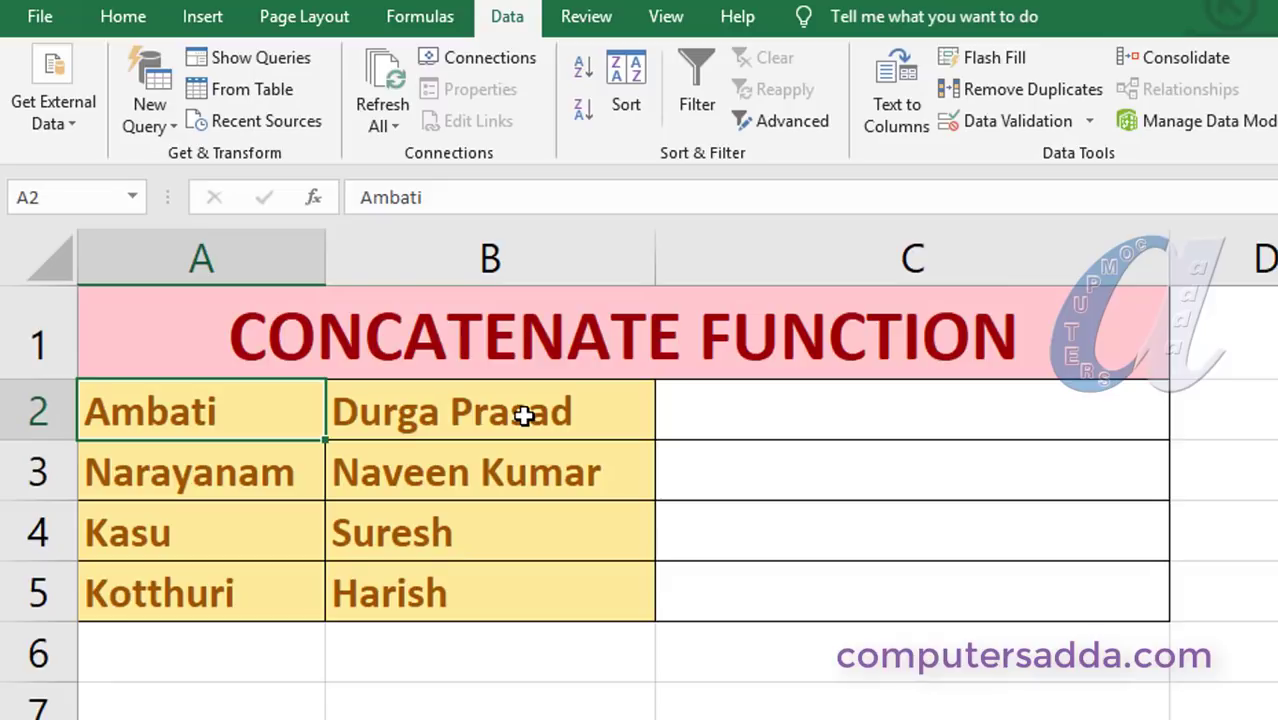
click(742, 411)
text(=)
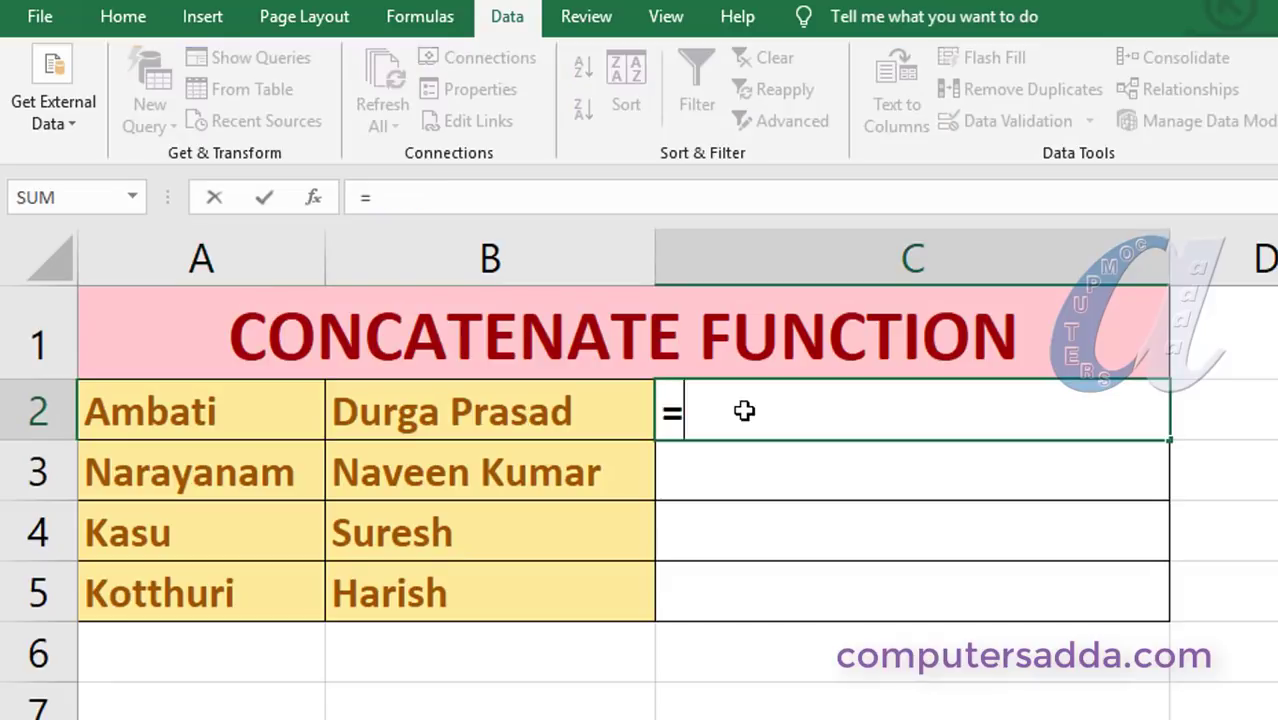
text(con)
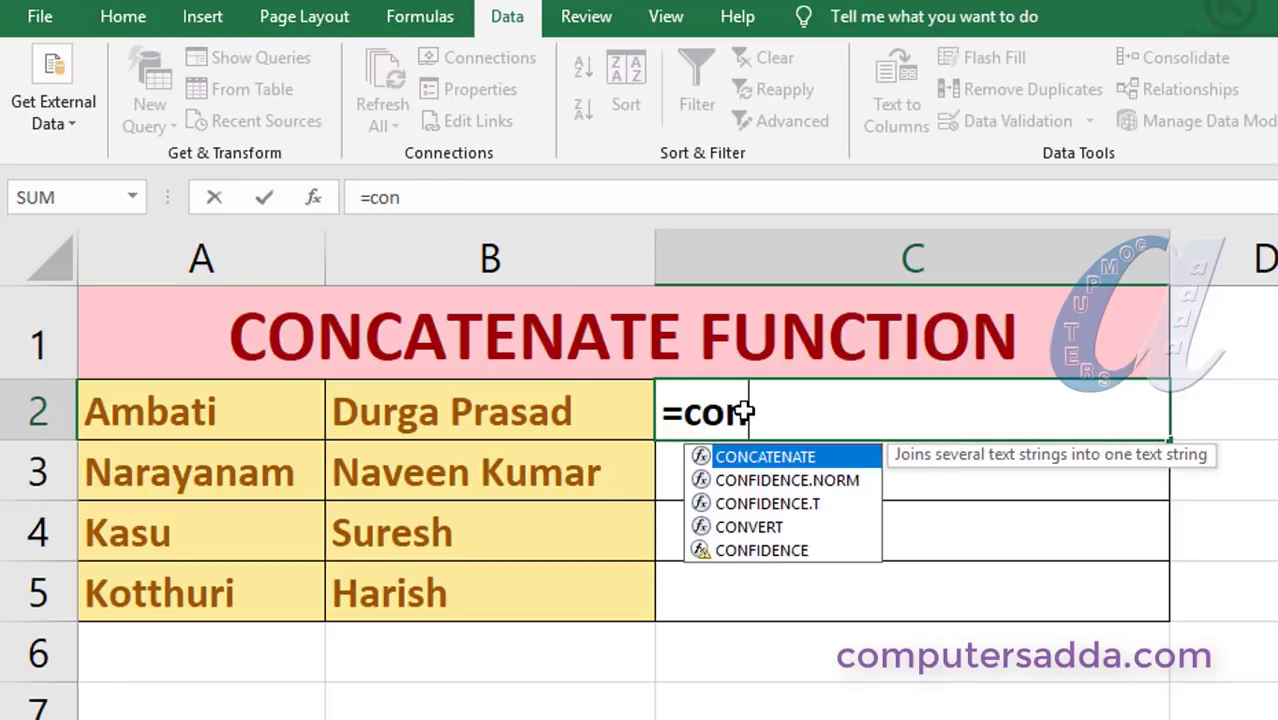
key(Tab)
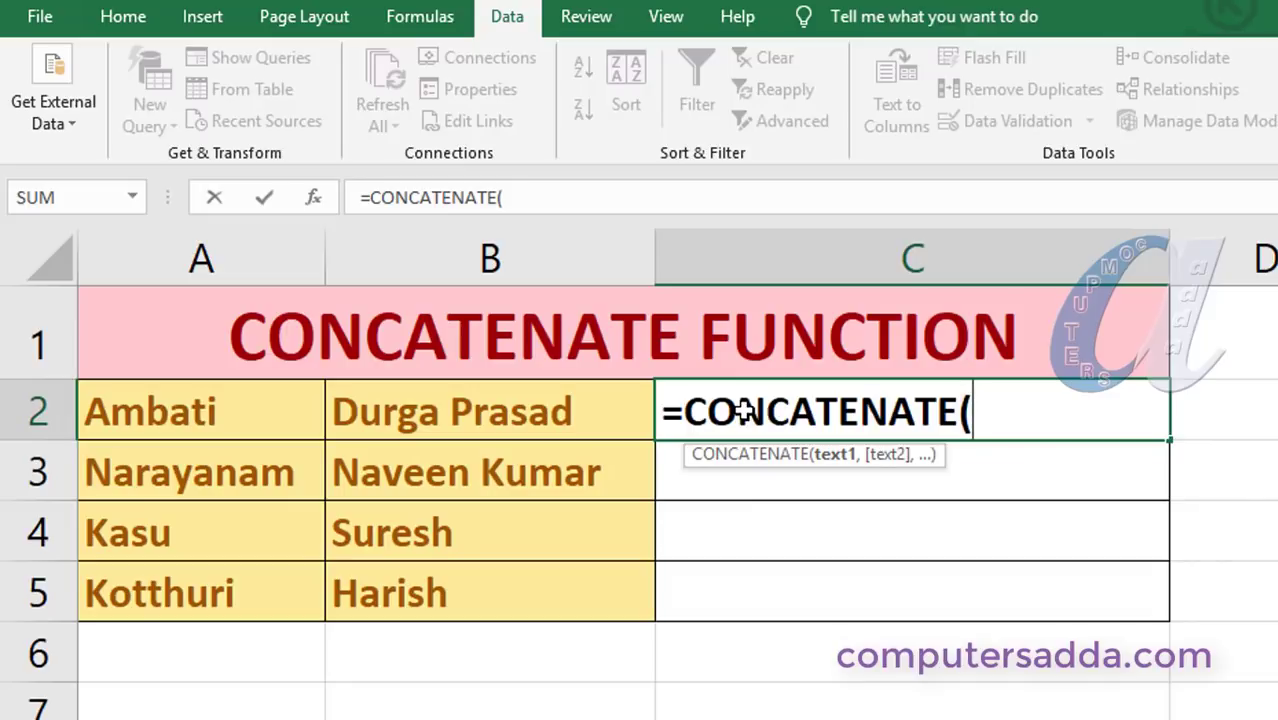
click(141, 416)
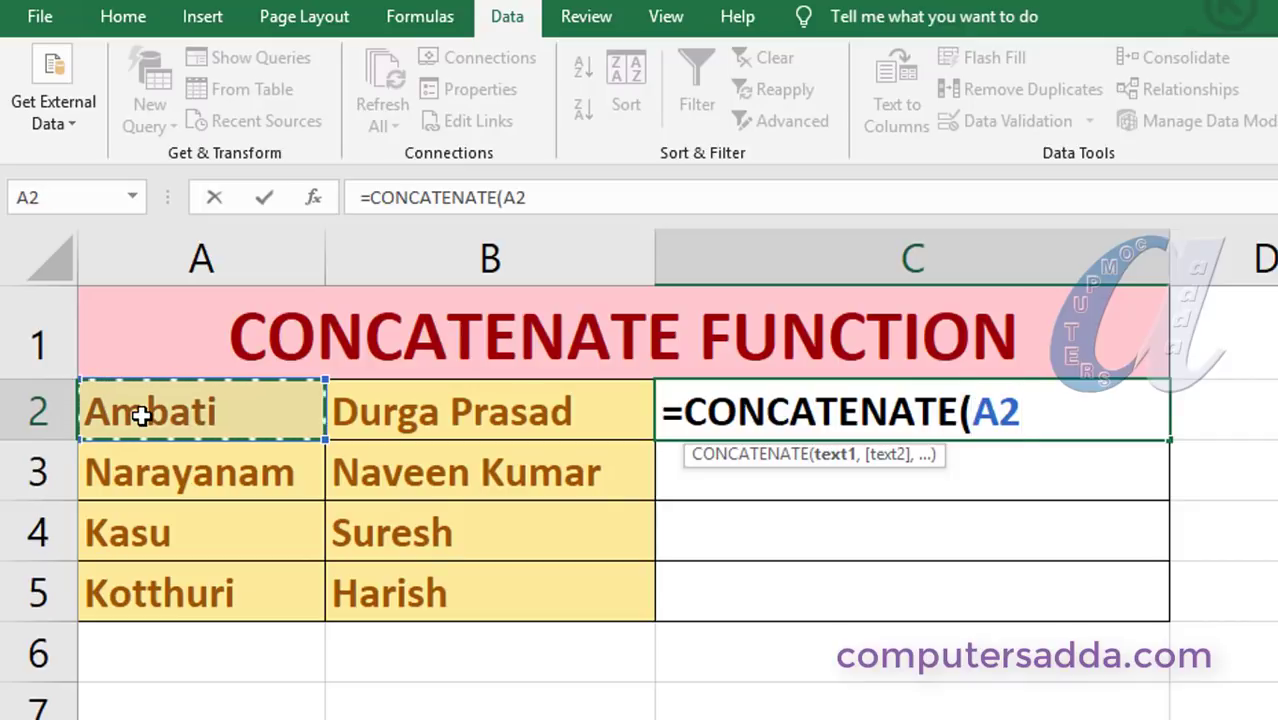
text(,)
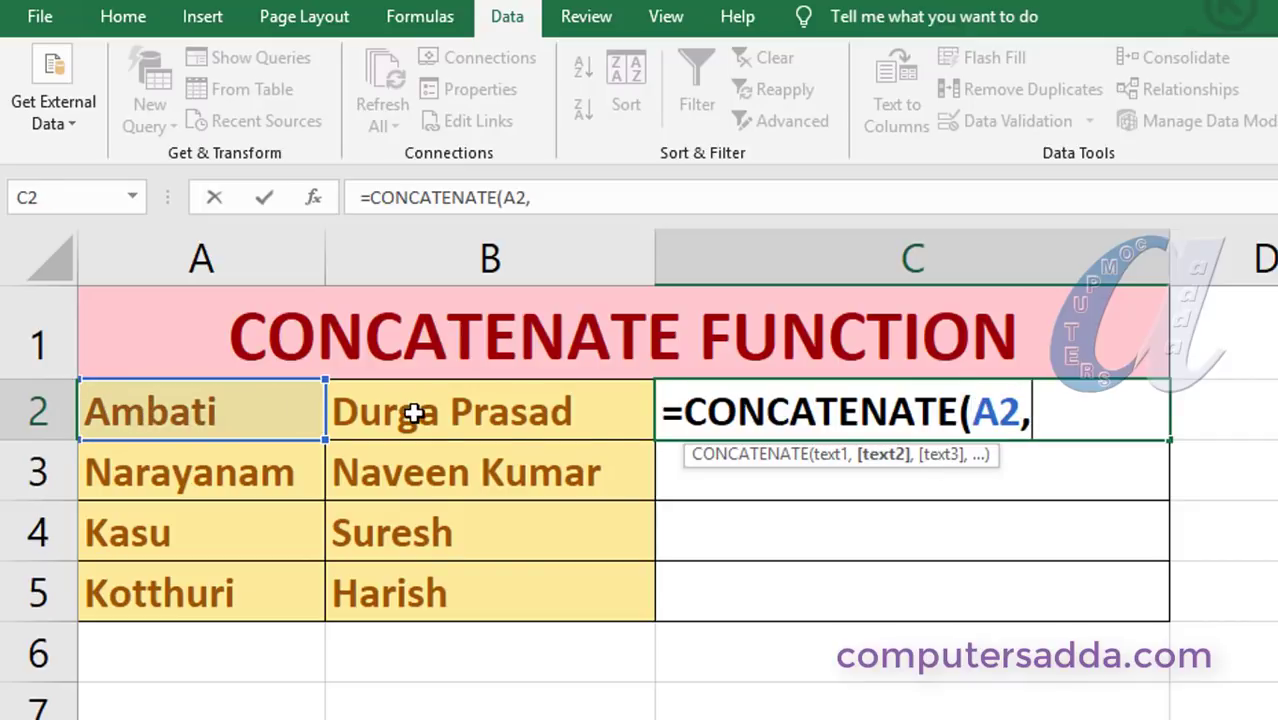
click(413, 414)
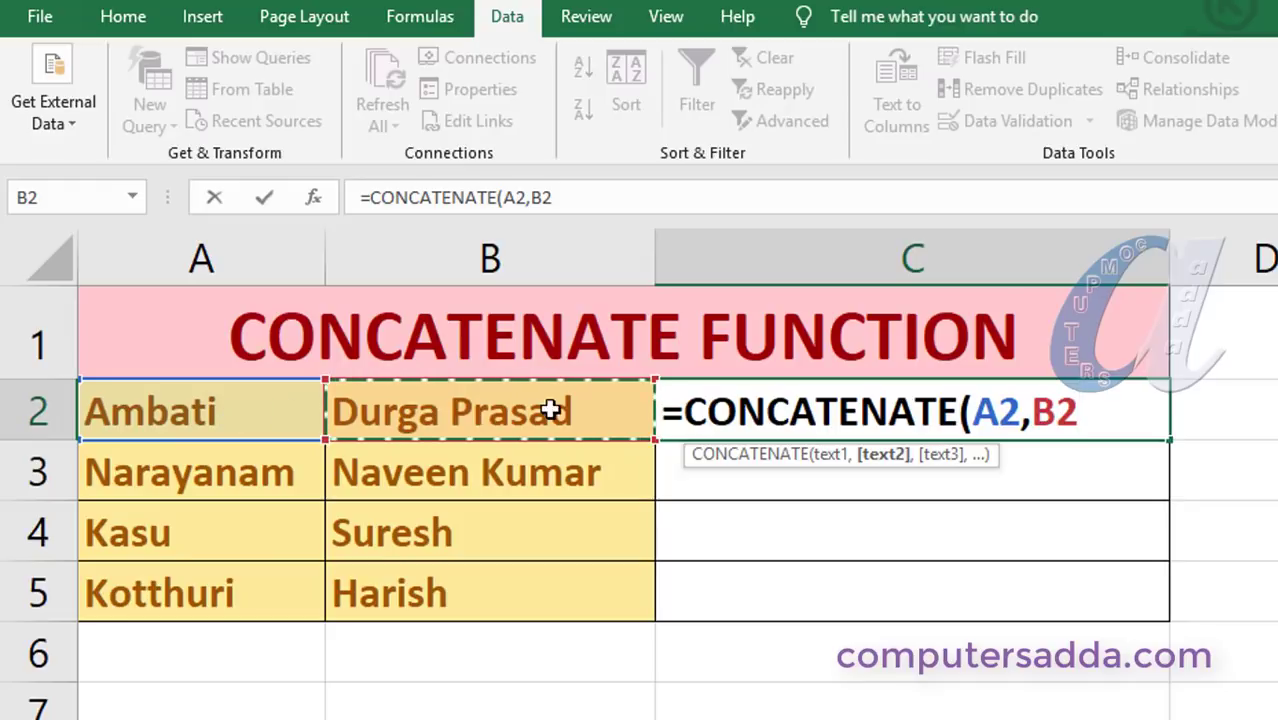
text())
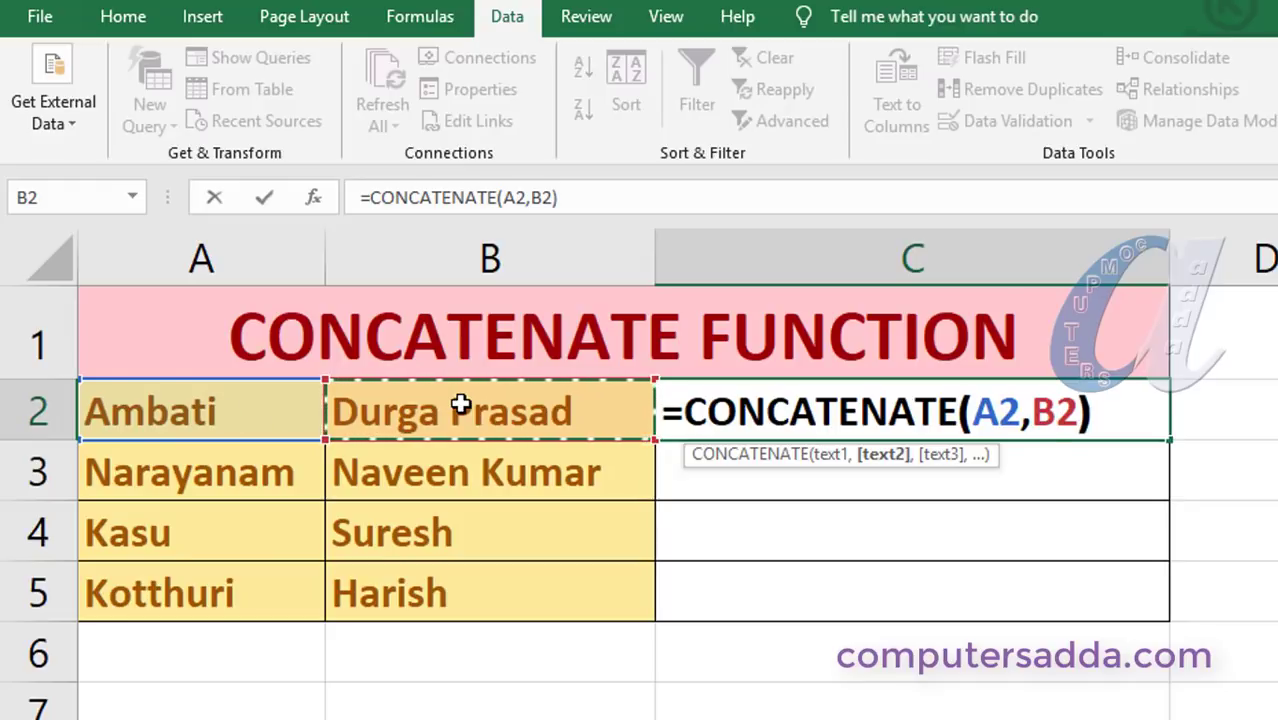
key(Return)
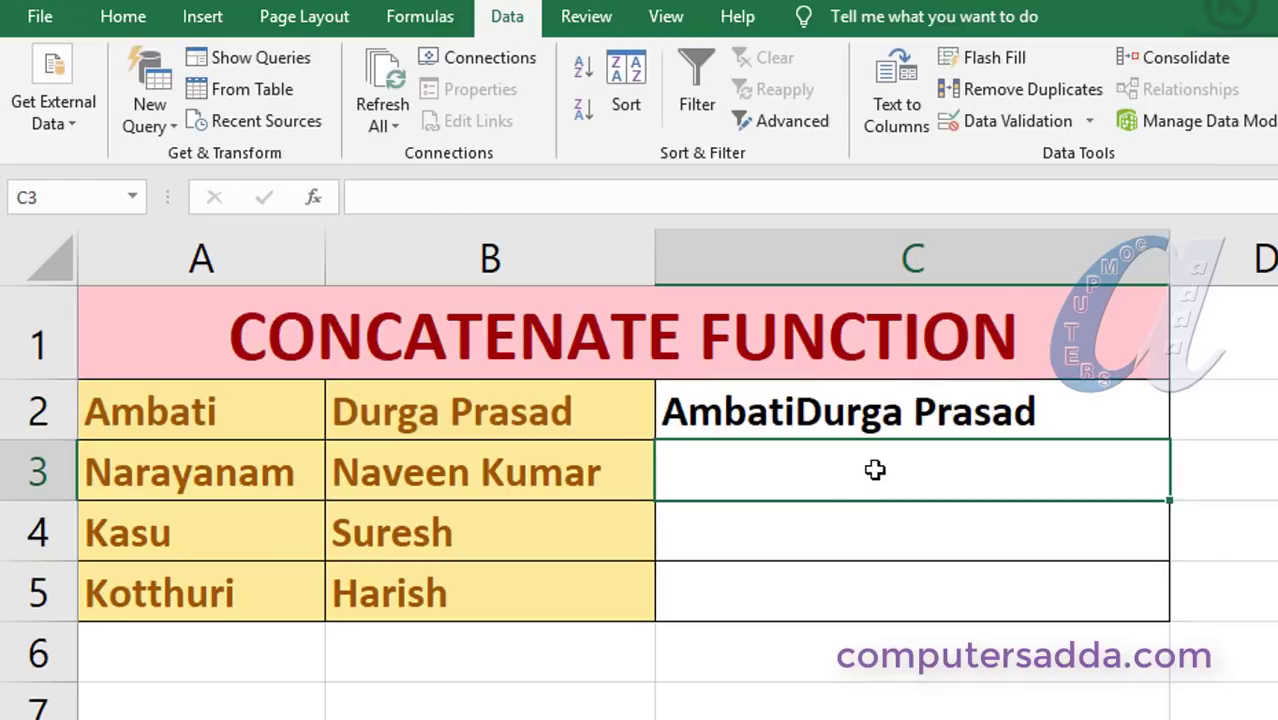
Copy the C2 CONCATENATE formula down to C3 and select C2:C3.
click(925, 405)
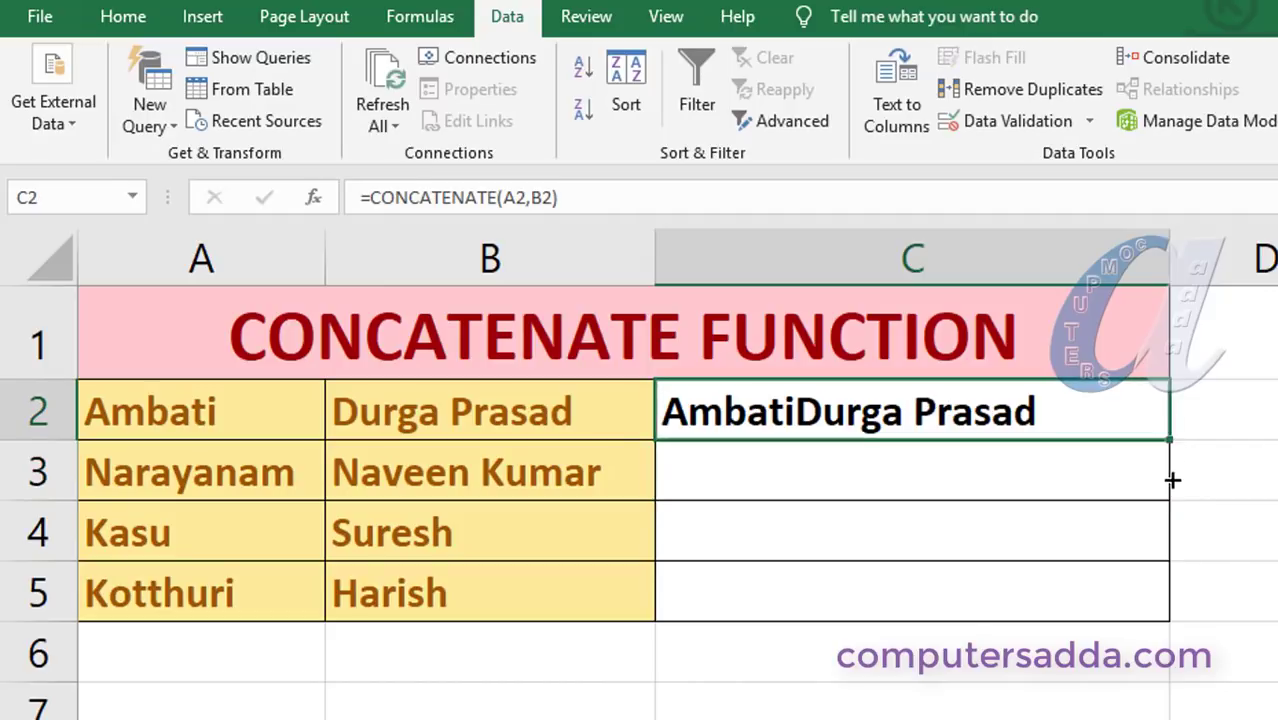
drag(1172, 480, 1170, 494)
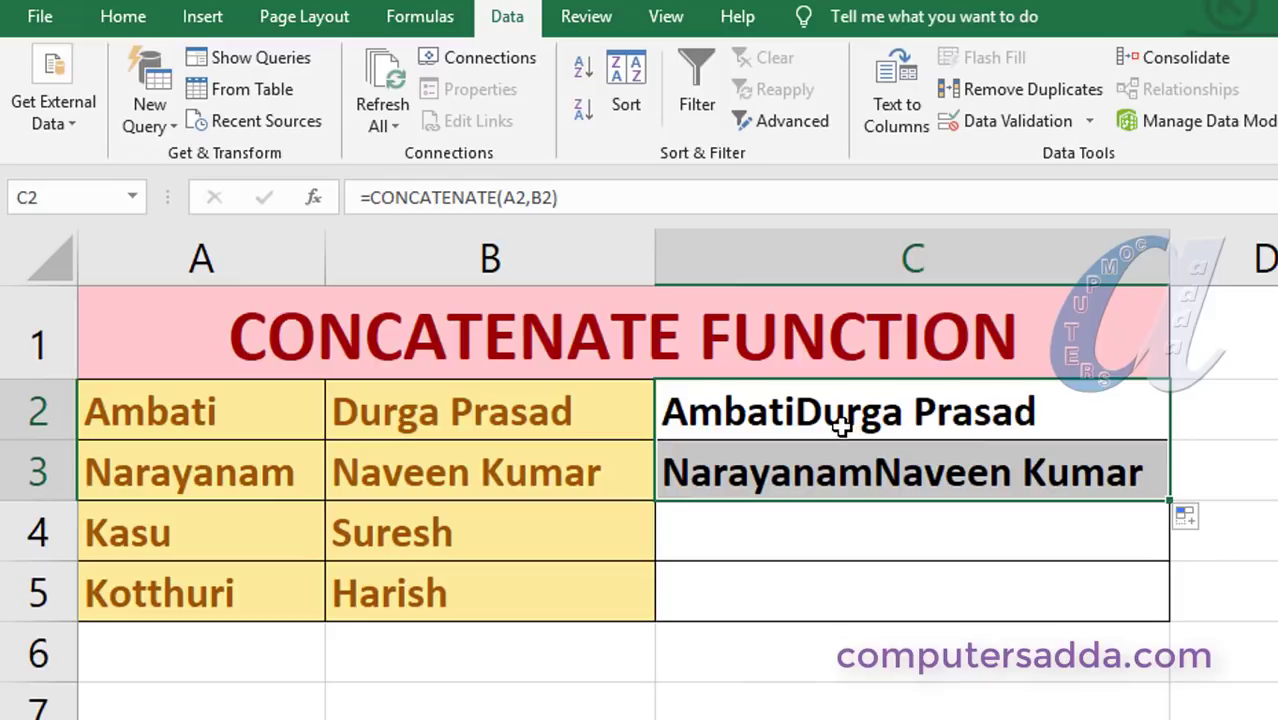
drag(840, 425, 841, 447)
Clear C2:C3 and enter =CONCATENATE(A2," ",B2) in C2 to add a space between names.
key(Delete)
click(756, 421)
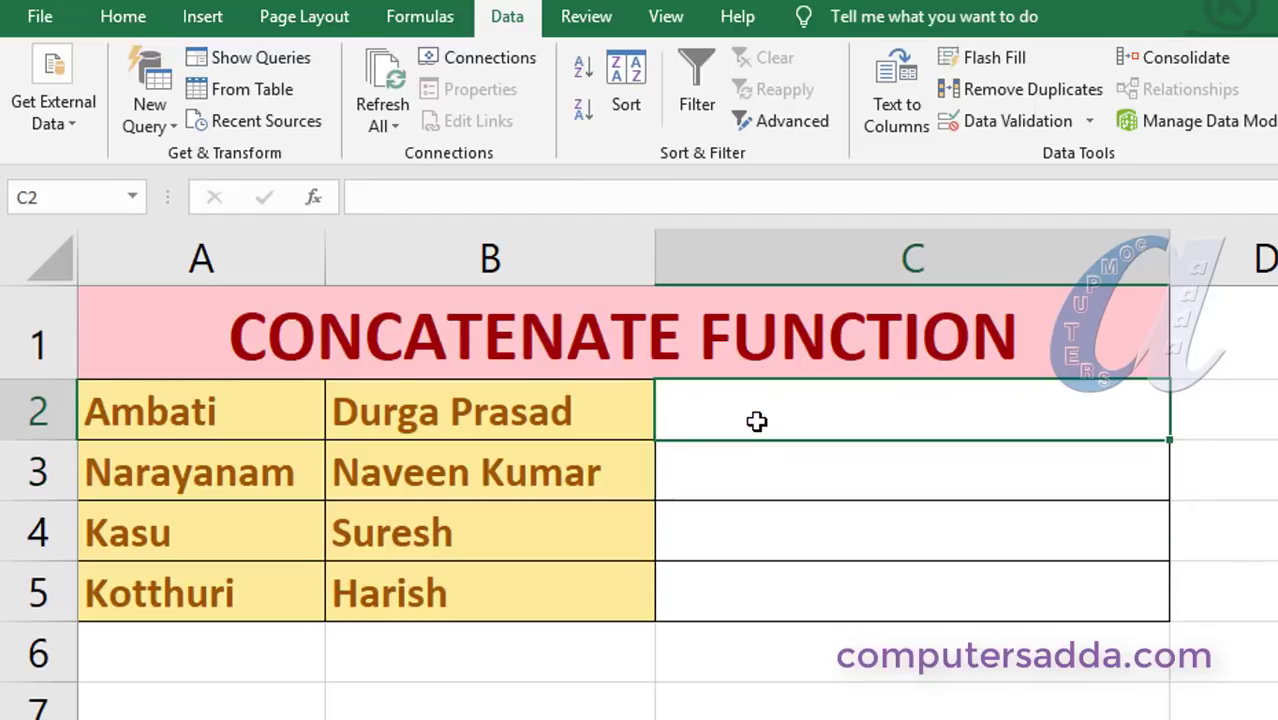
text(=con)
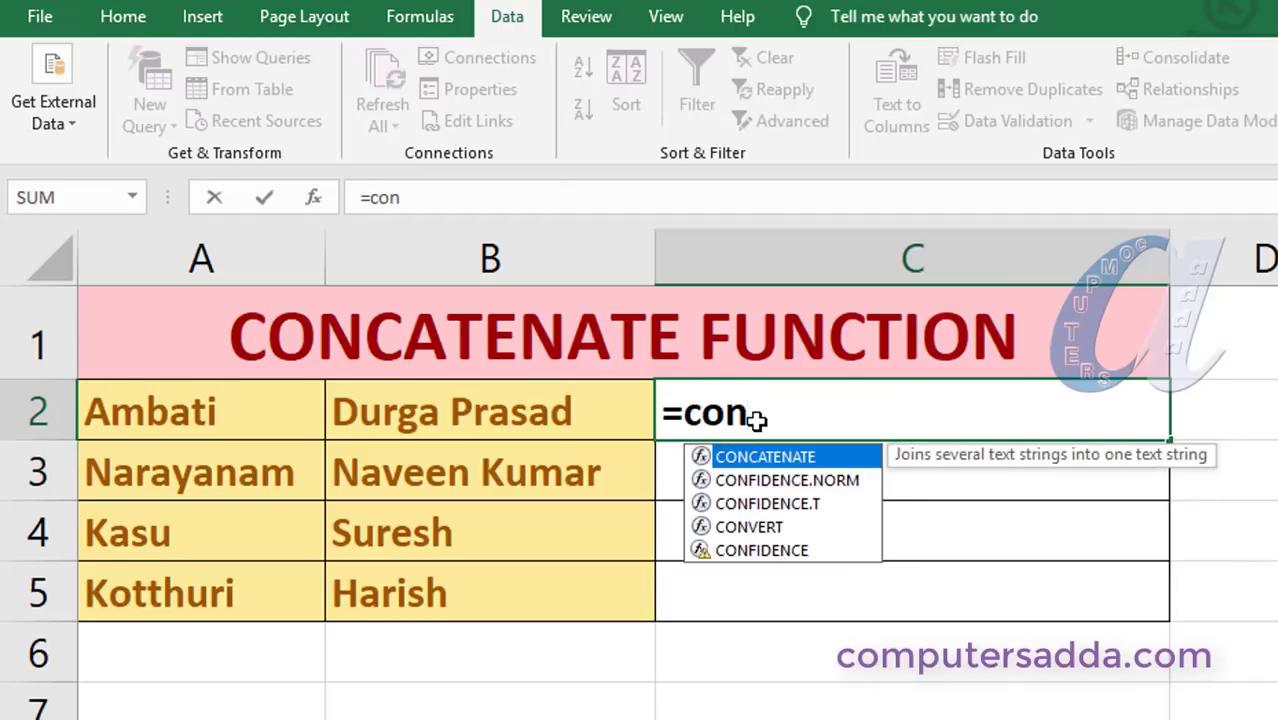
key(Tab)
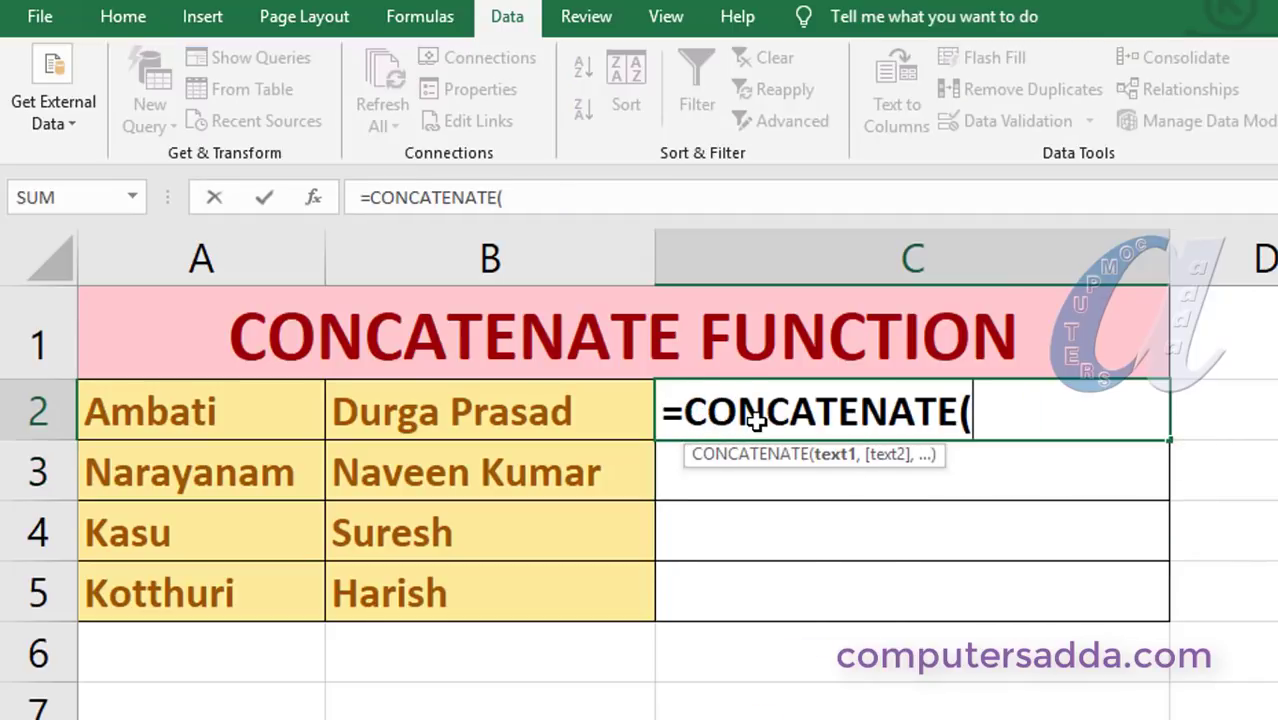
click(168, 421)
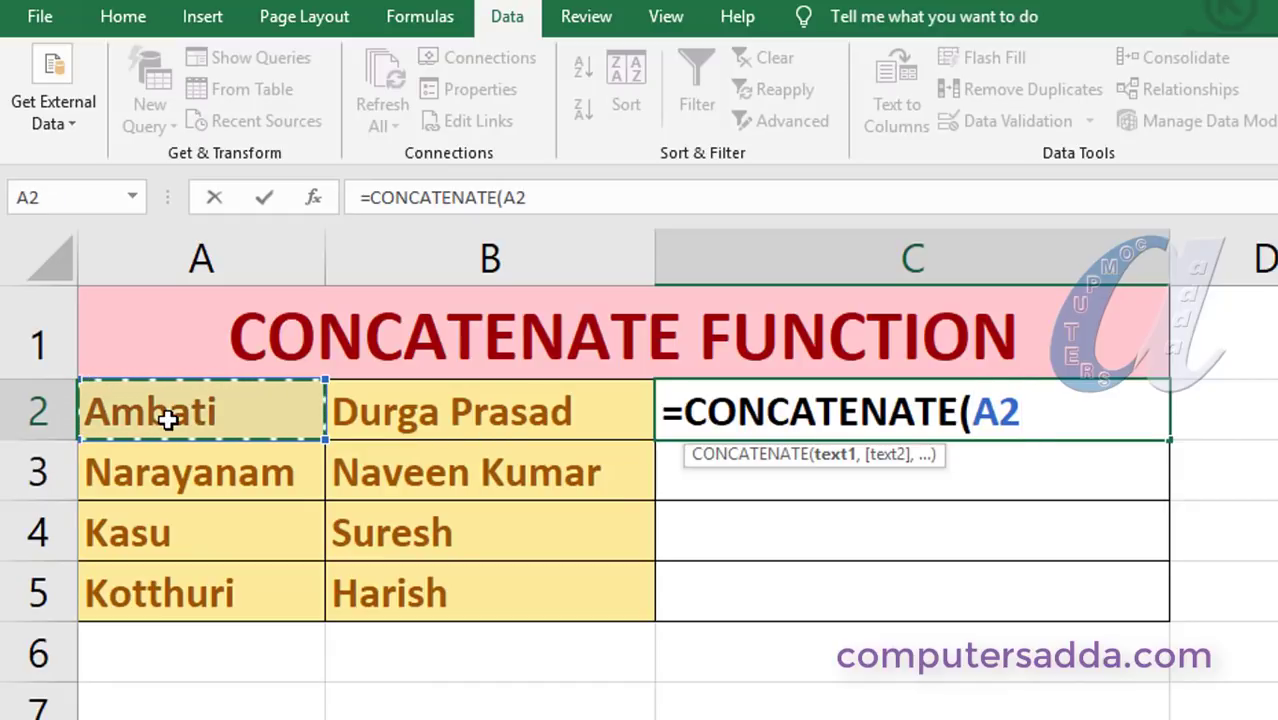
text(,")
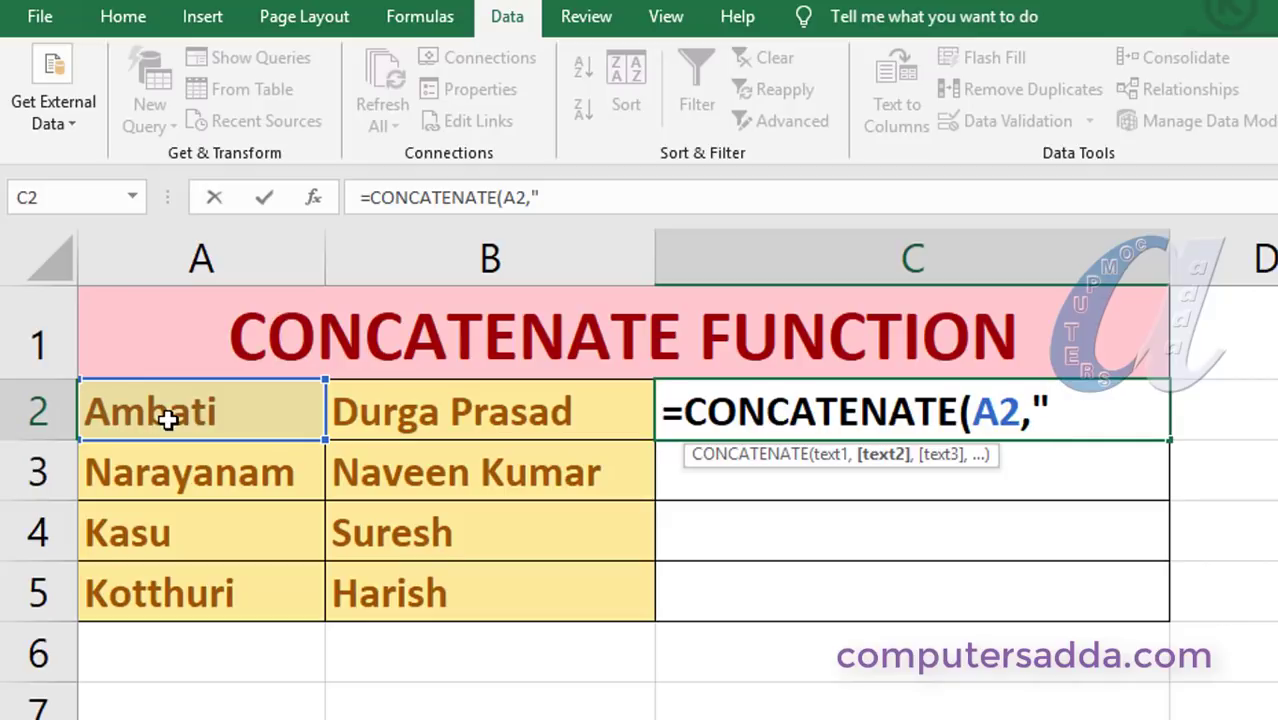
text(")
text(,)
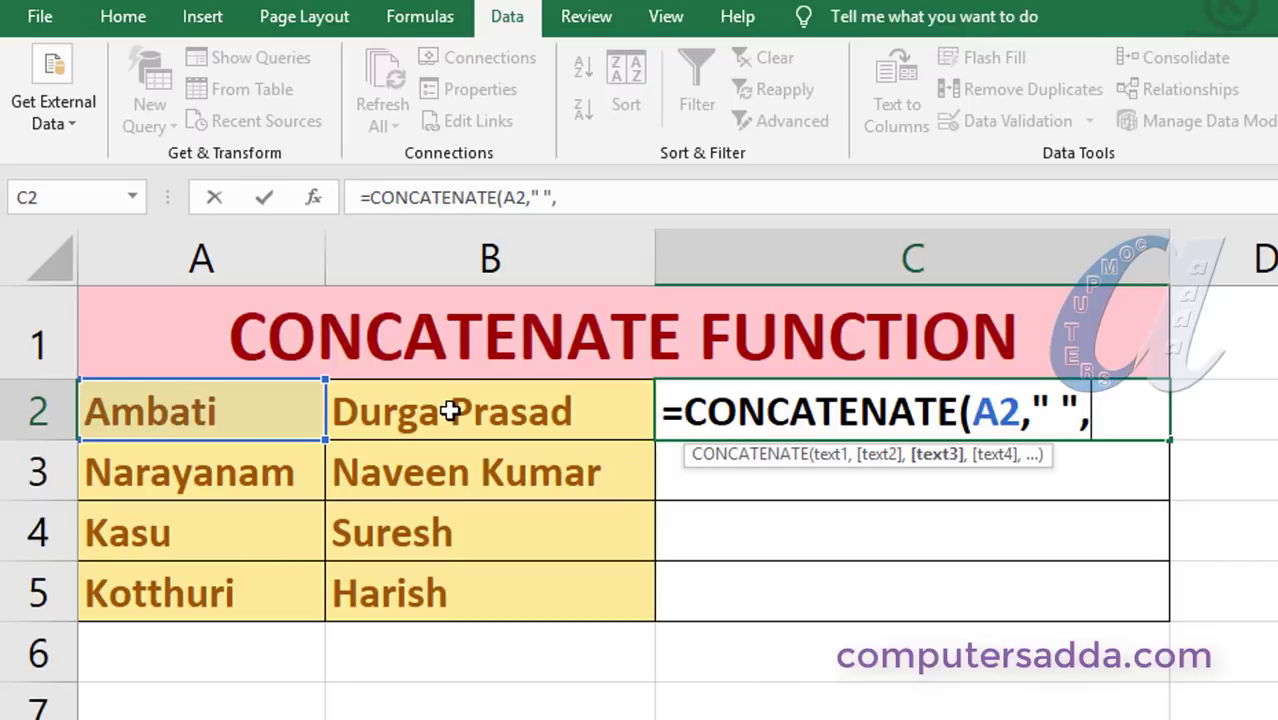
click(450, 411)
text())
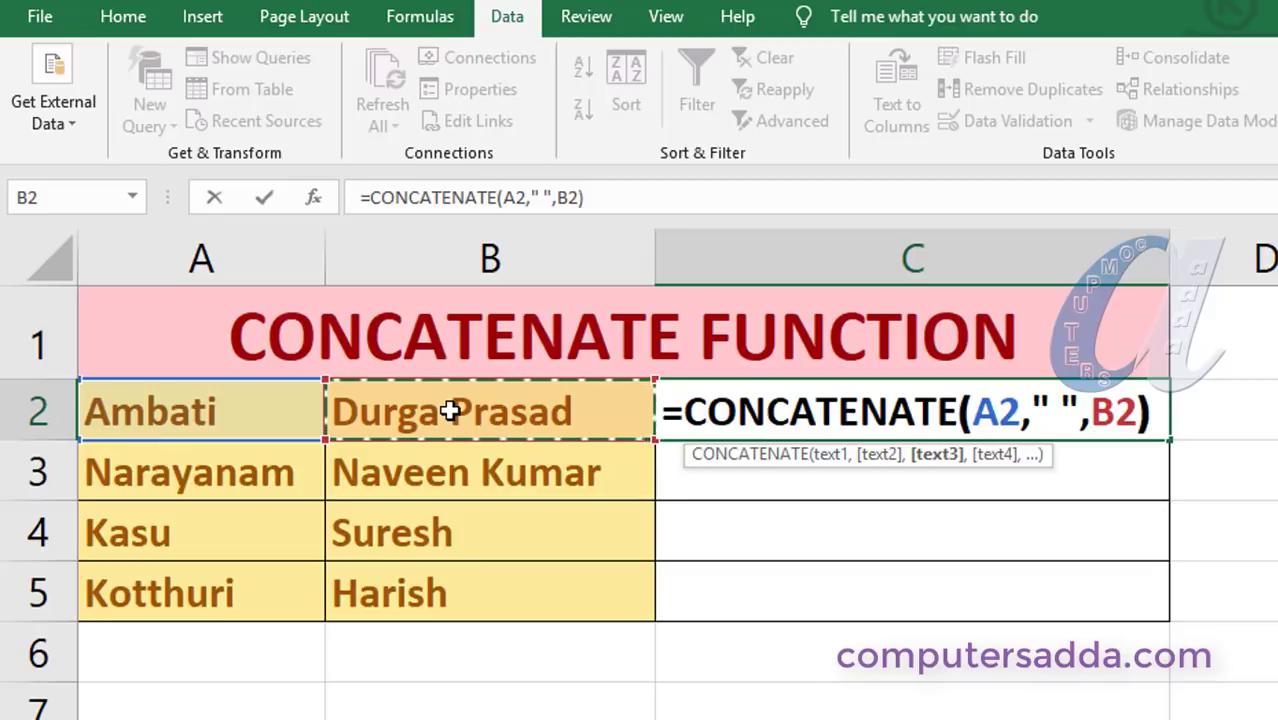
key(Return)
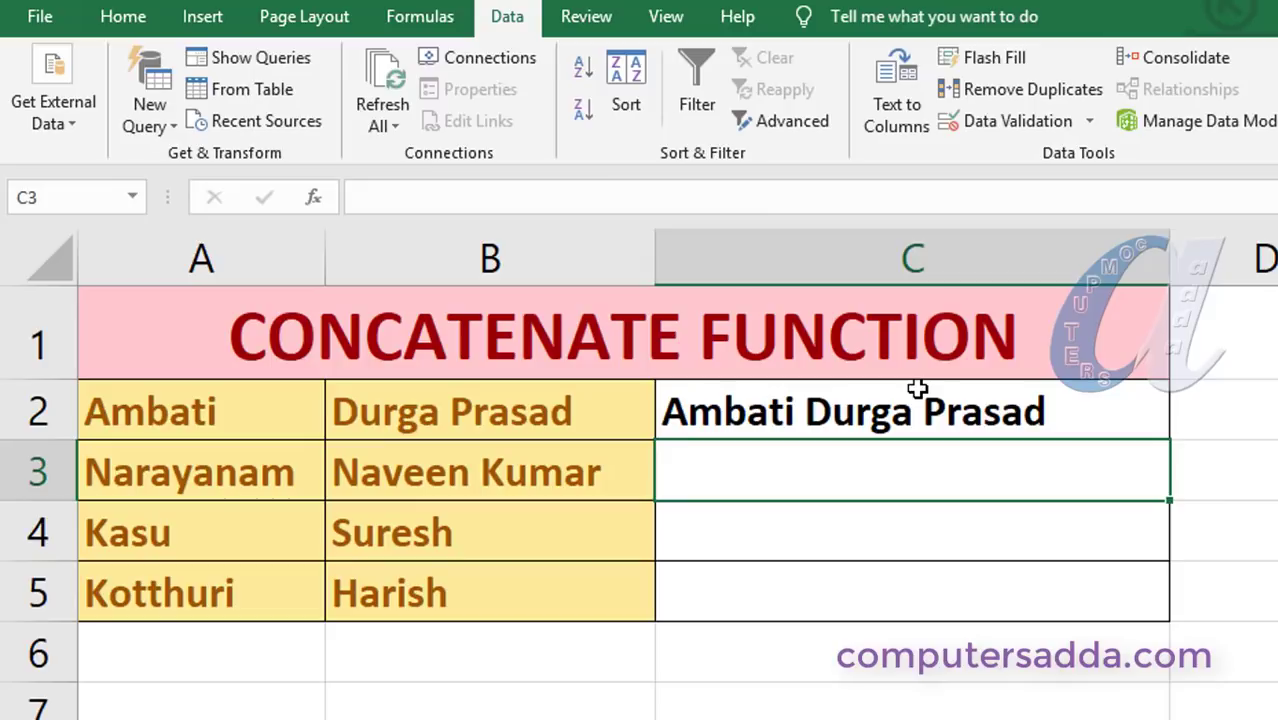
Fill the spaced CONCATENATE formula from C2 down to C5 and inspect the C4 formula.
click(970, 428)
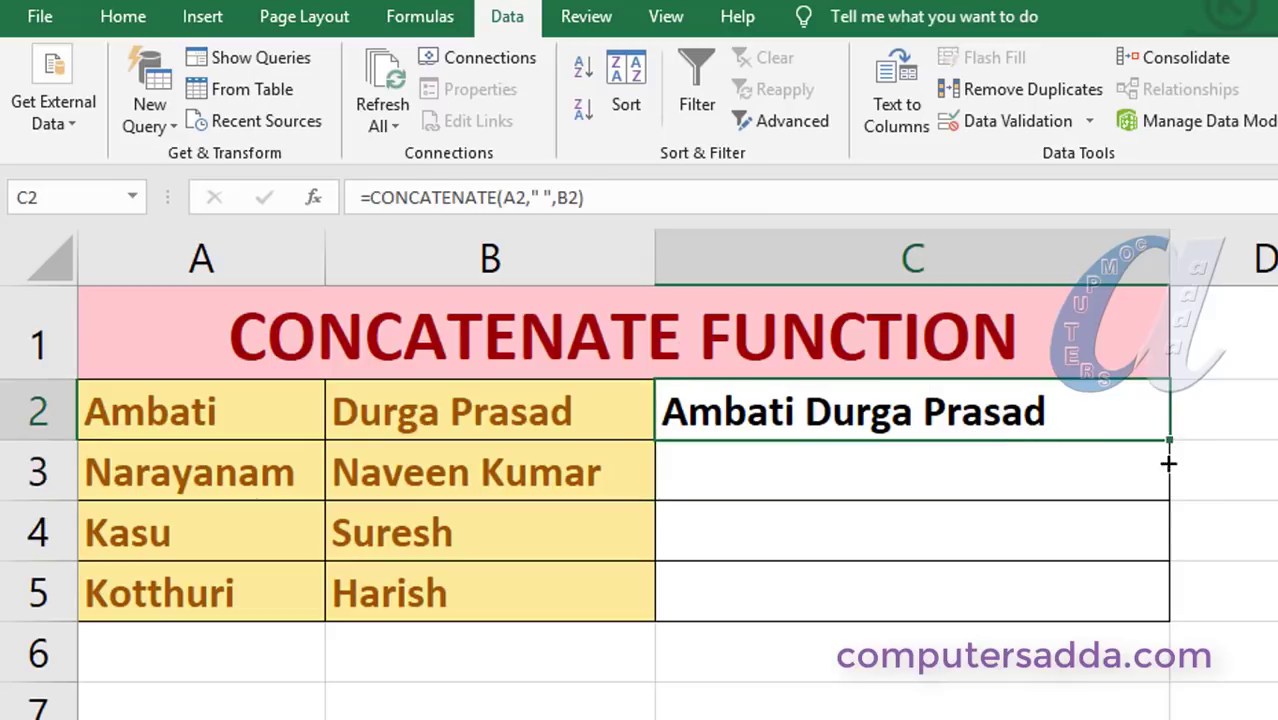
drag(1168, 463, 1153, 606)
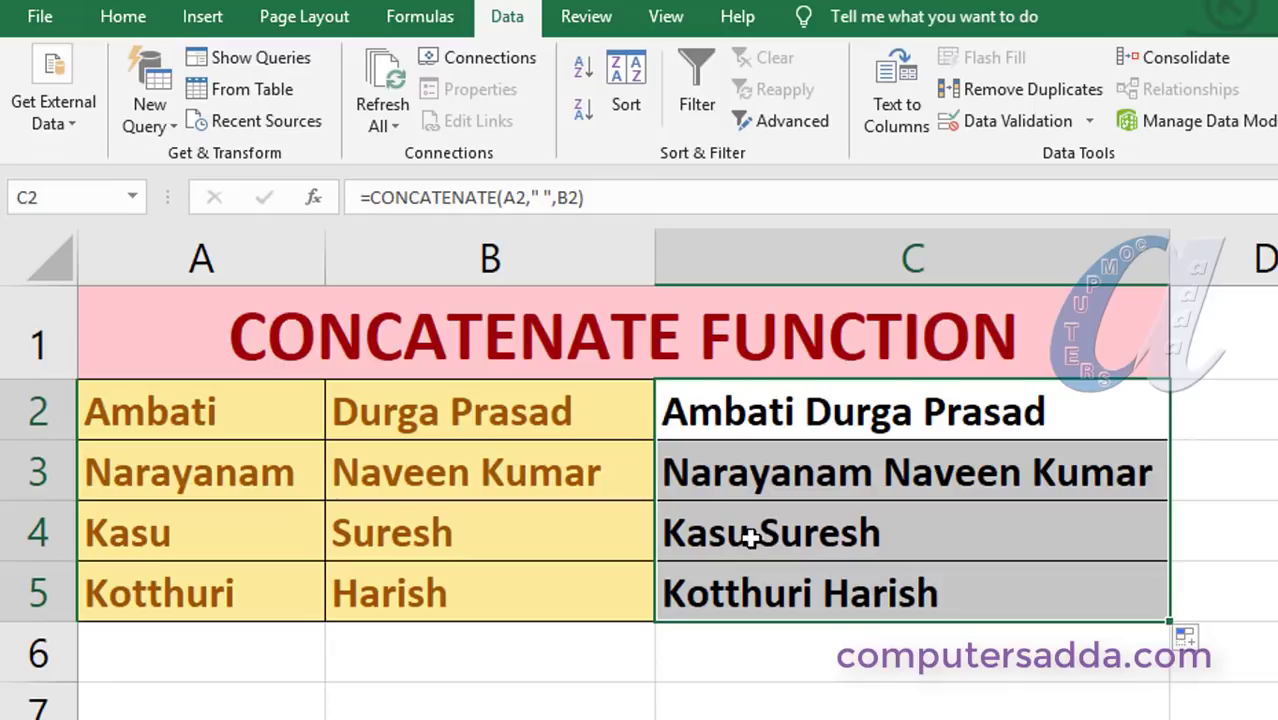
double_click(838, 530)
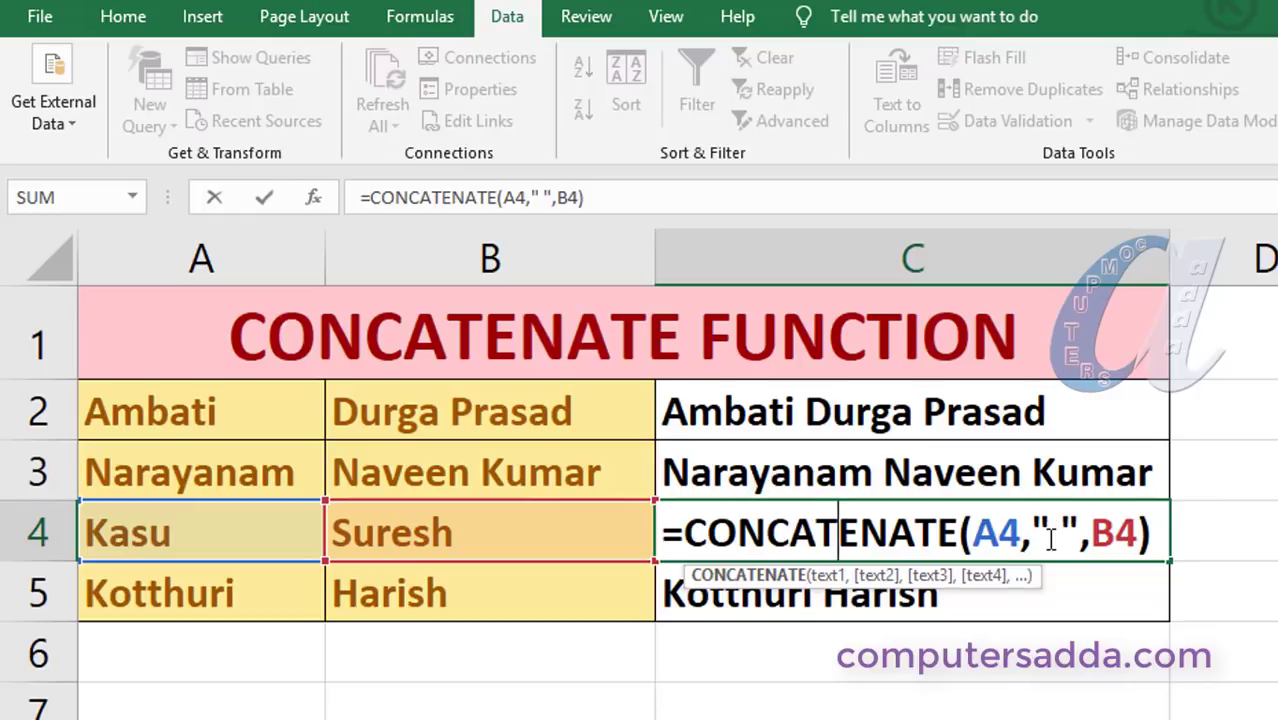
drag(685, 530, 966, 532)
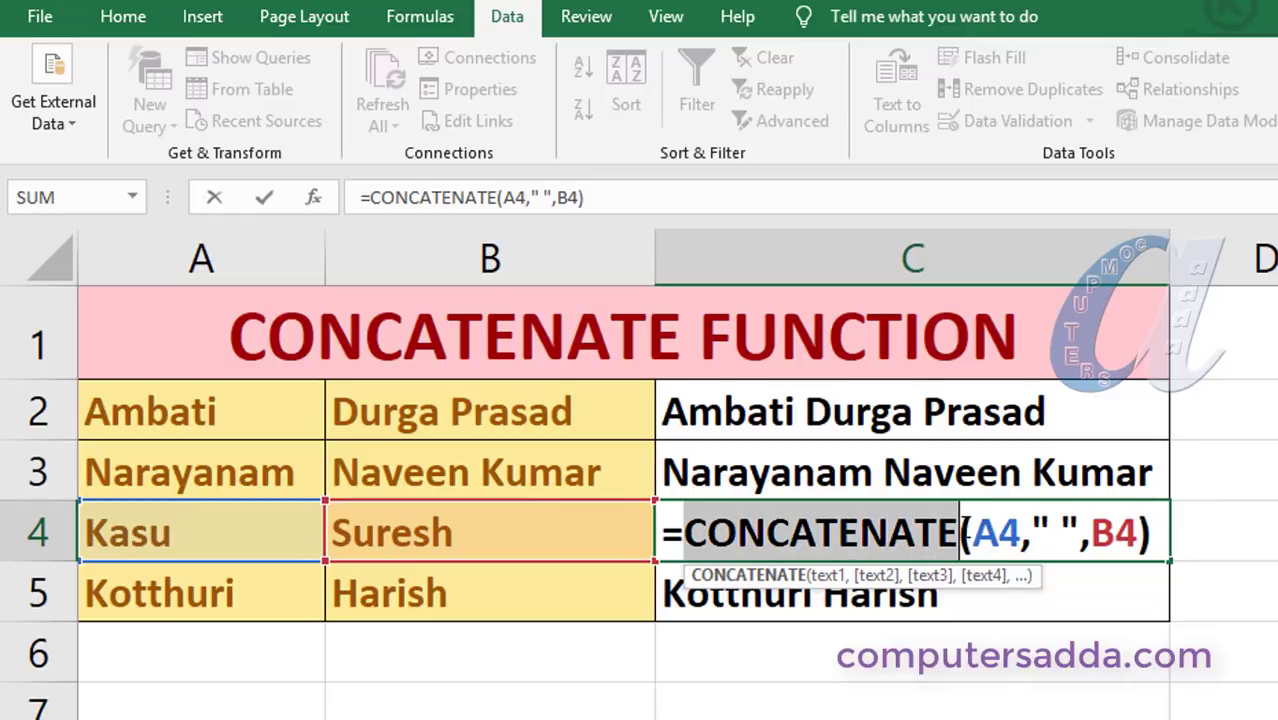
key(Return)
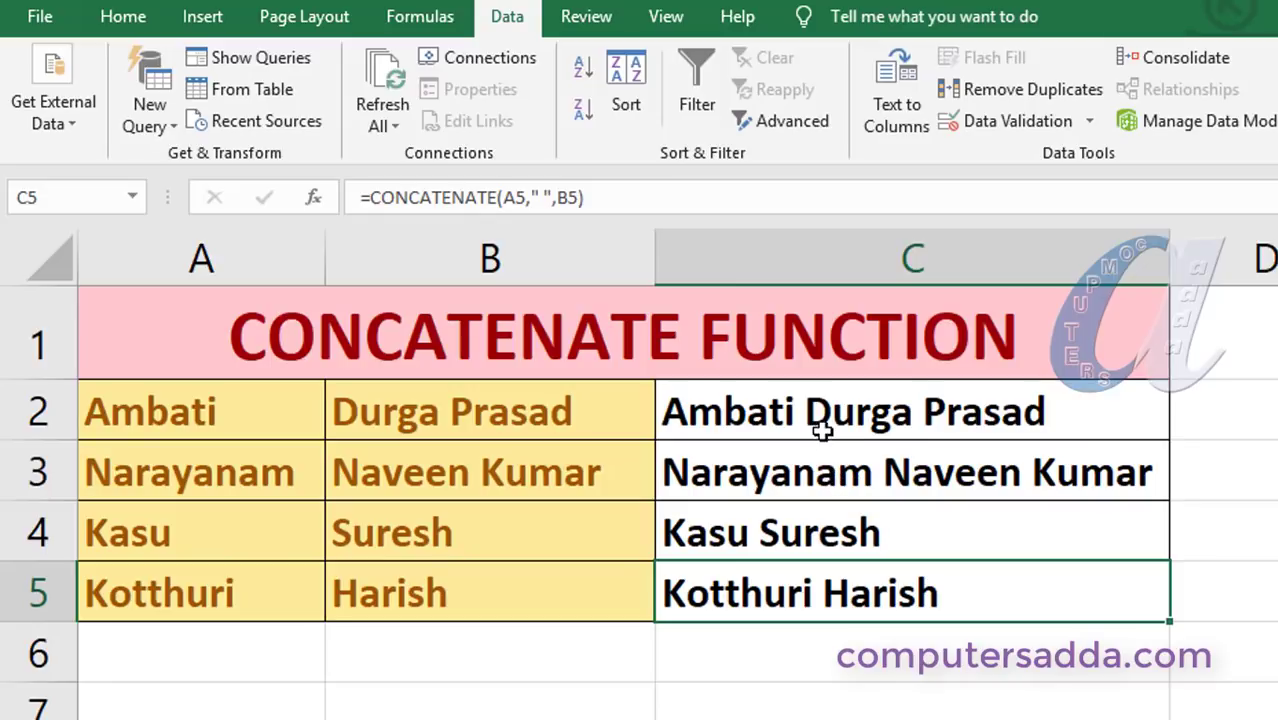
Clear C4:C5 so only C2 and C3 keep the full names.
drag(813, 426, 822, 573)
click(810, 530)
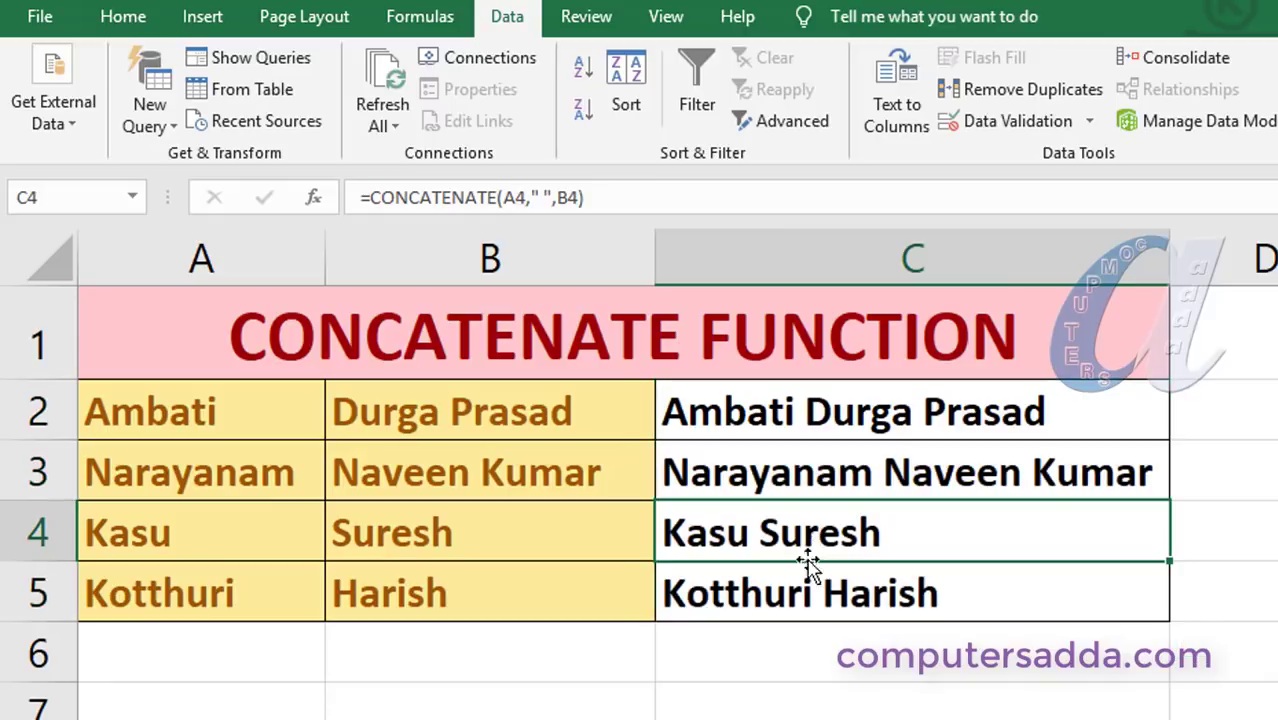
shift+click(806, 586)
key(Delete)
click(728, 532)
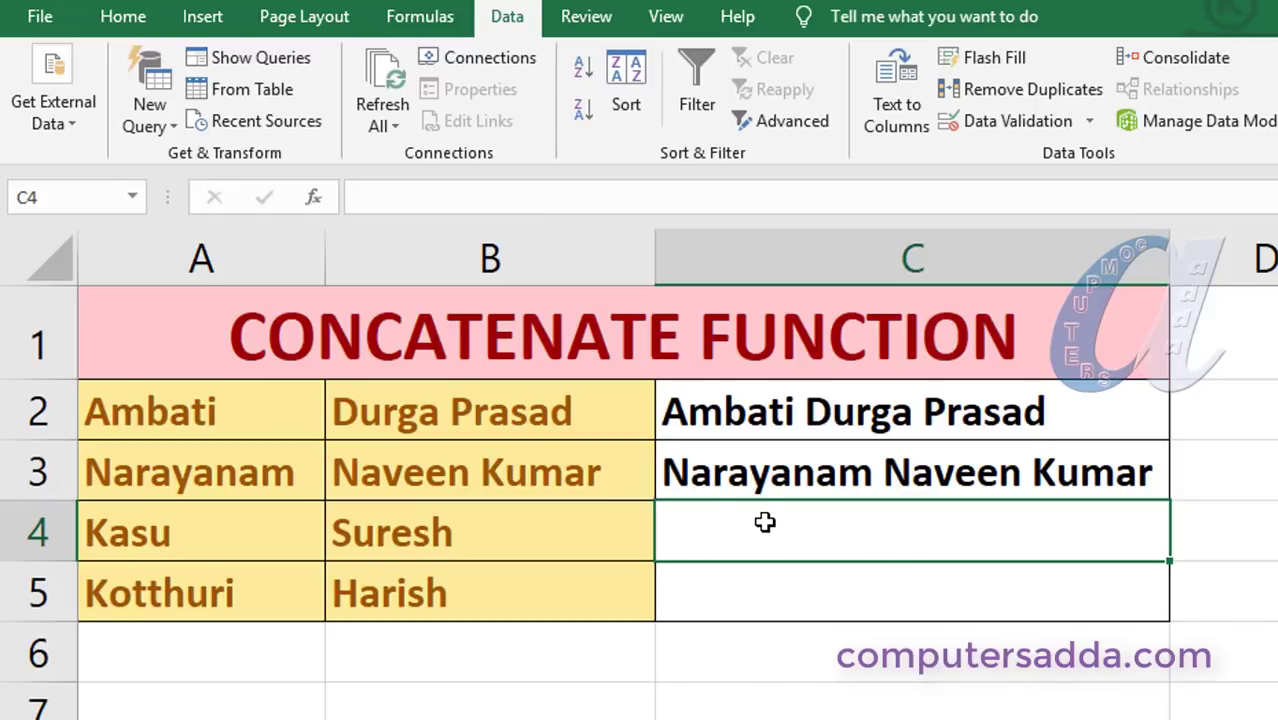
Enter =A4&" "&B4 in C4 and fill it down to C5.
text(=)
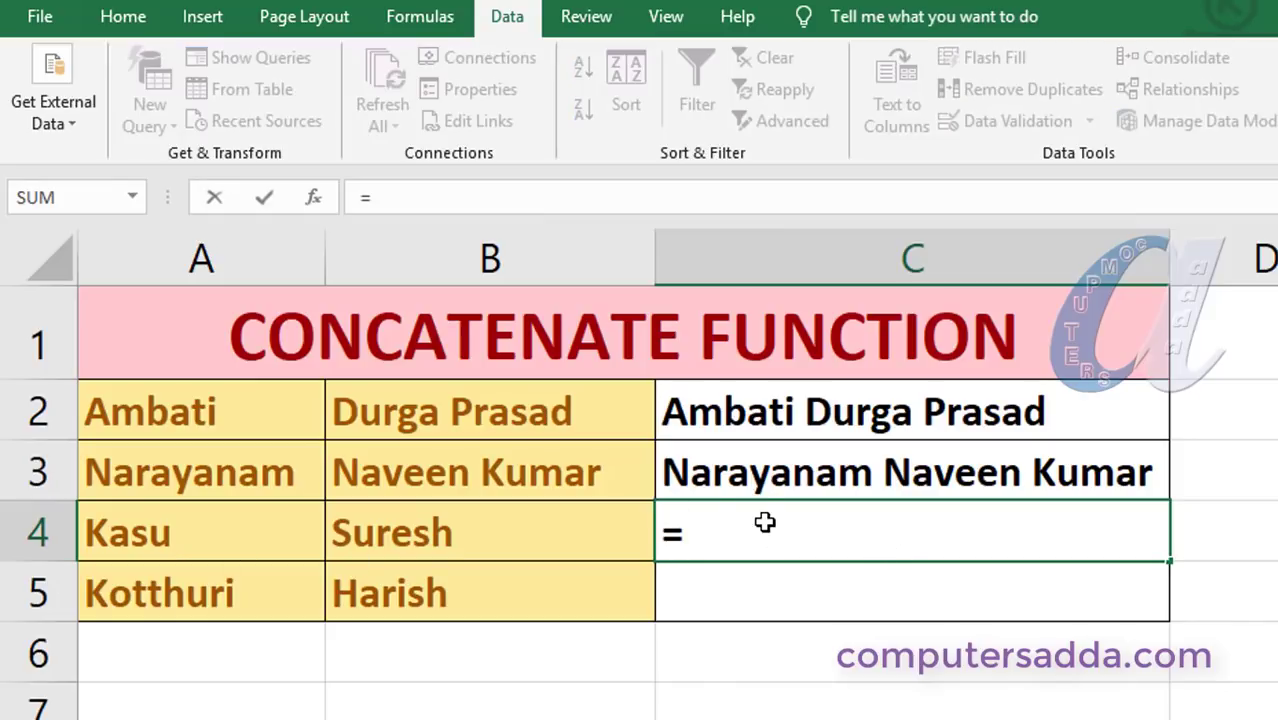
click(196, 531)
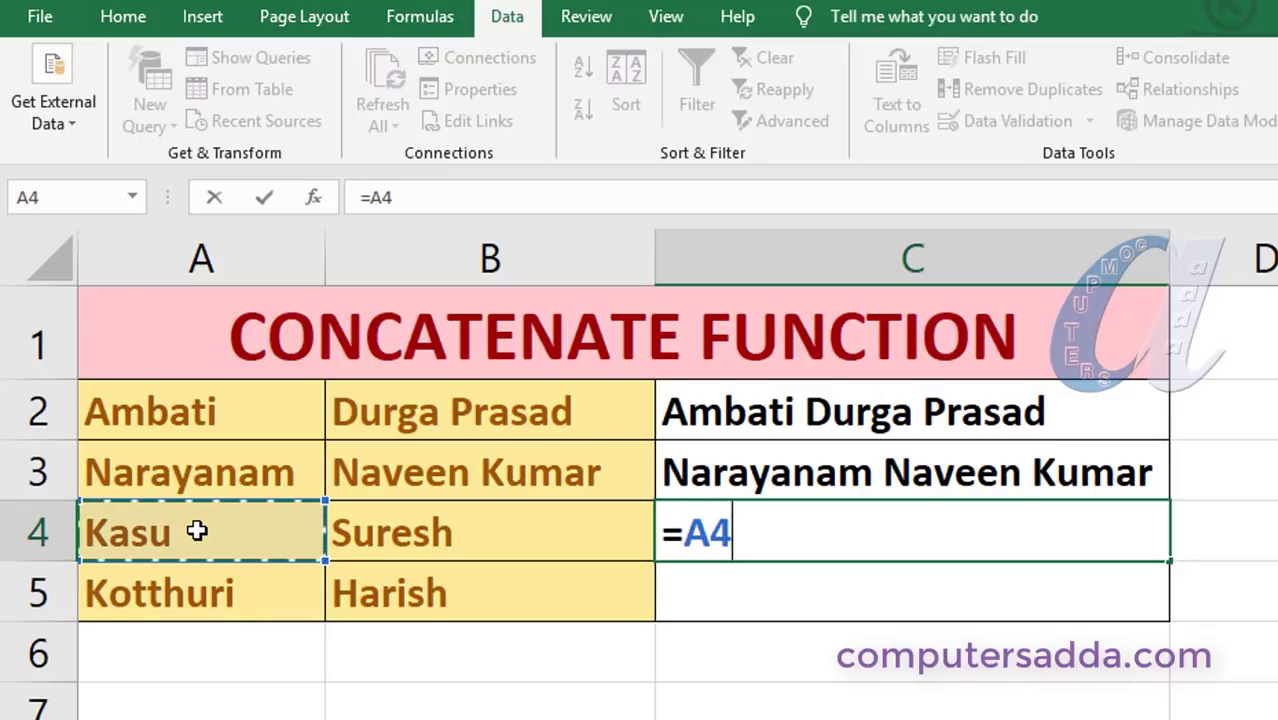
text(&)
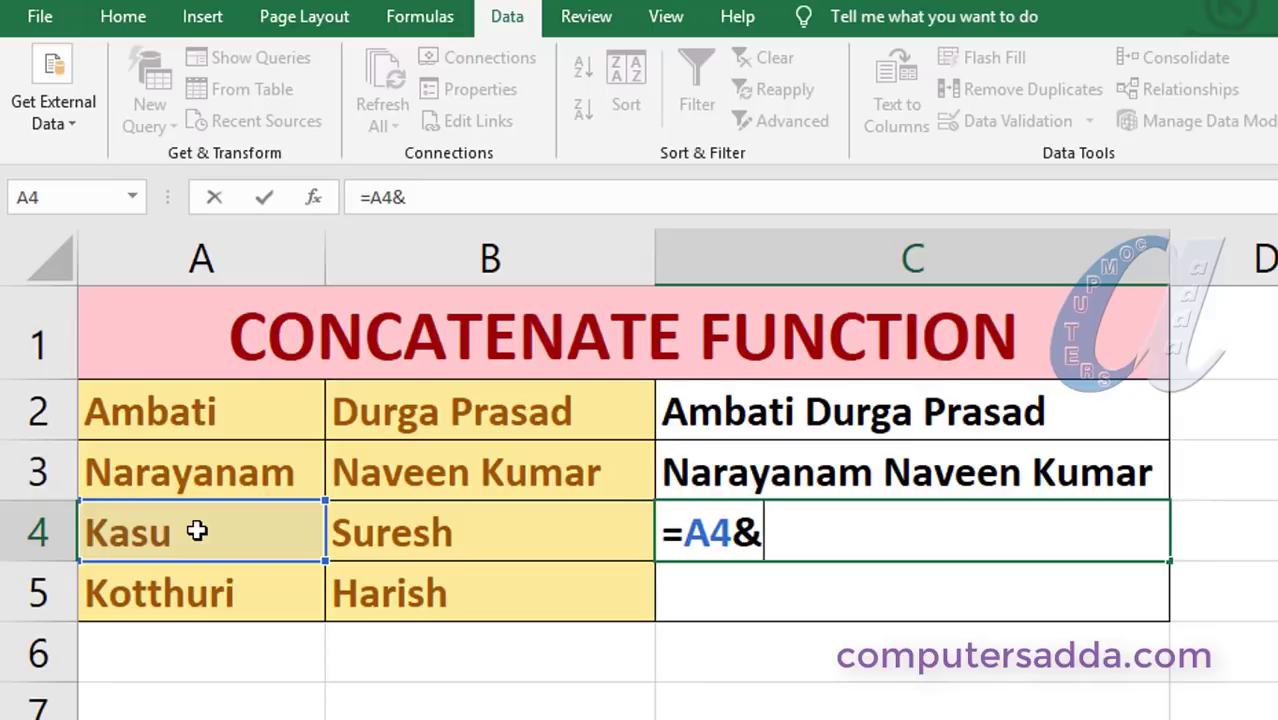
text(")
text( ")
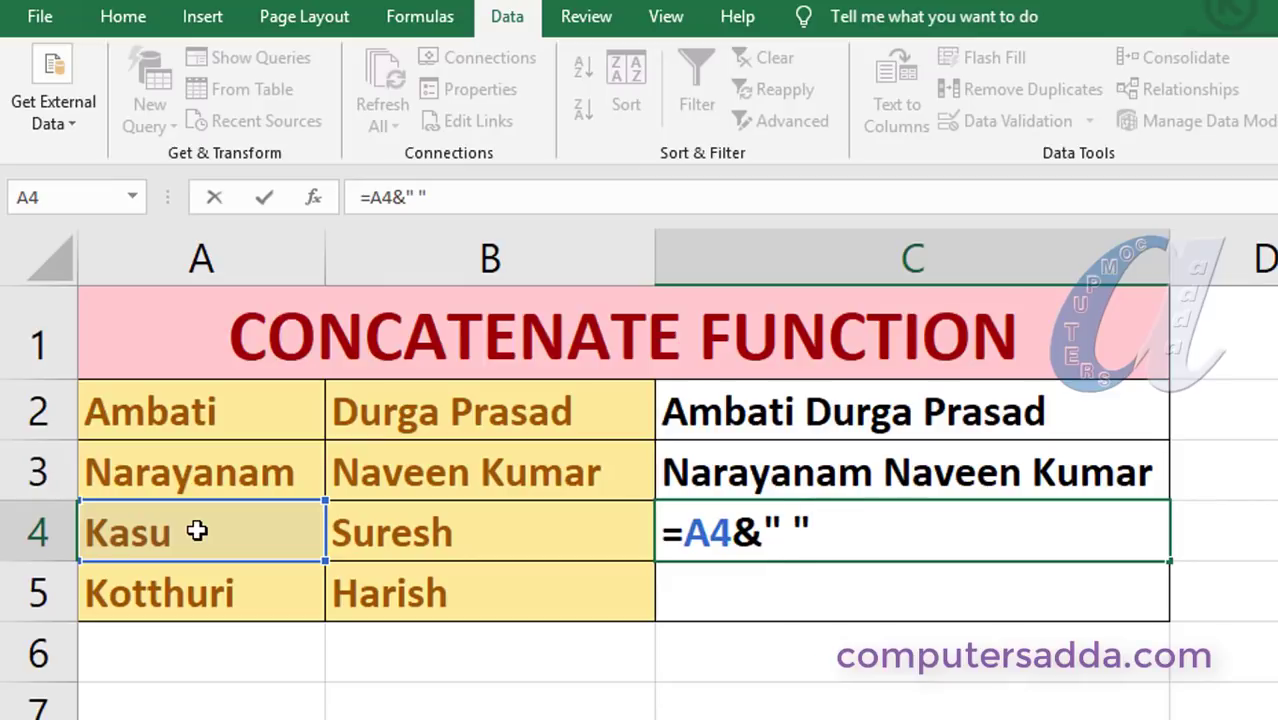
text(&)
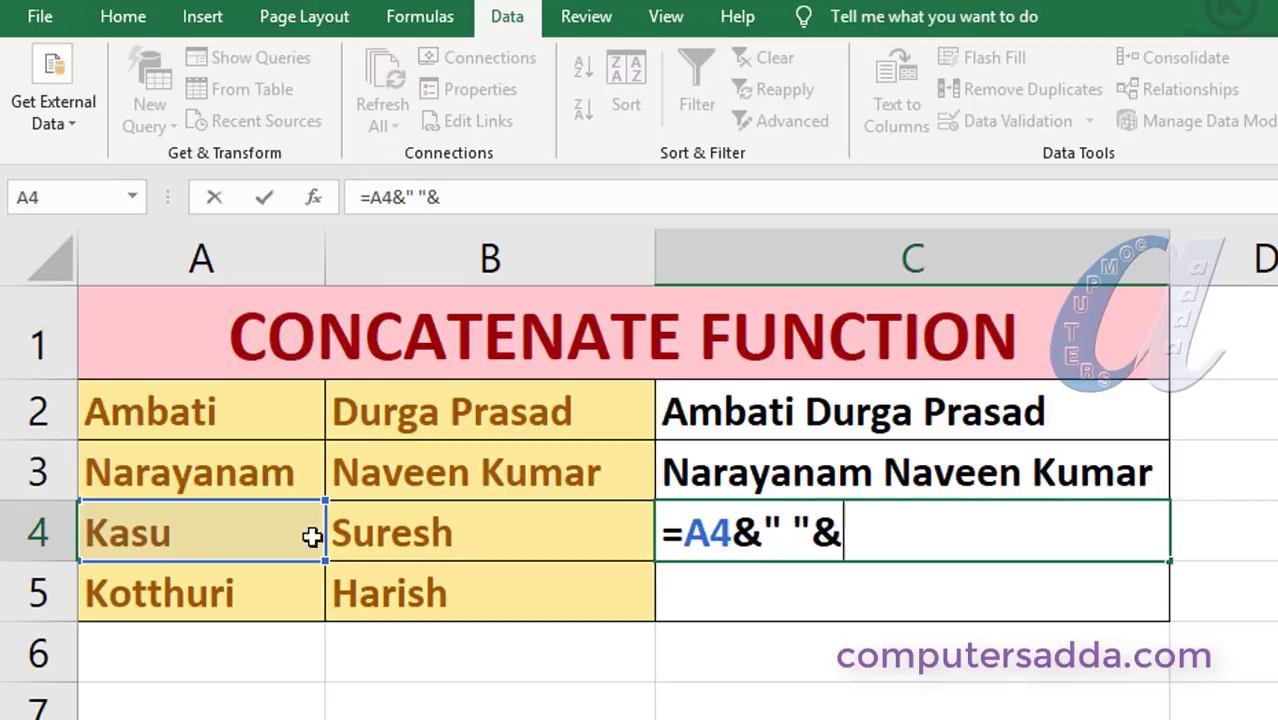
click(411, 535)
key(Return)
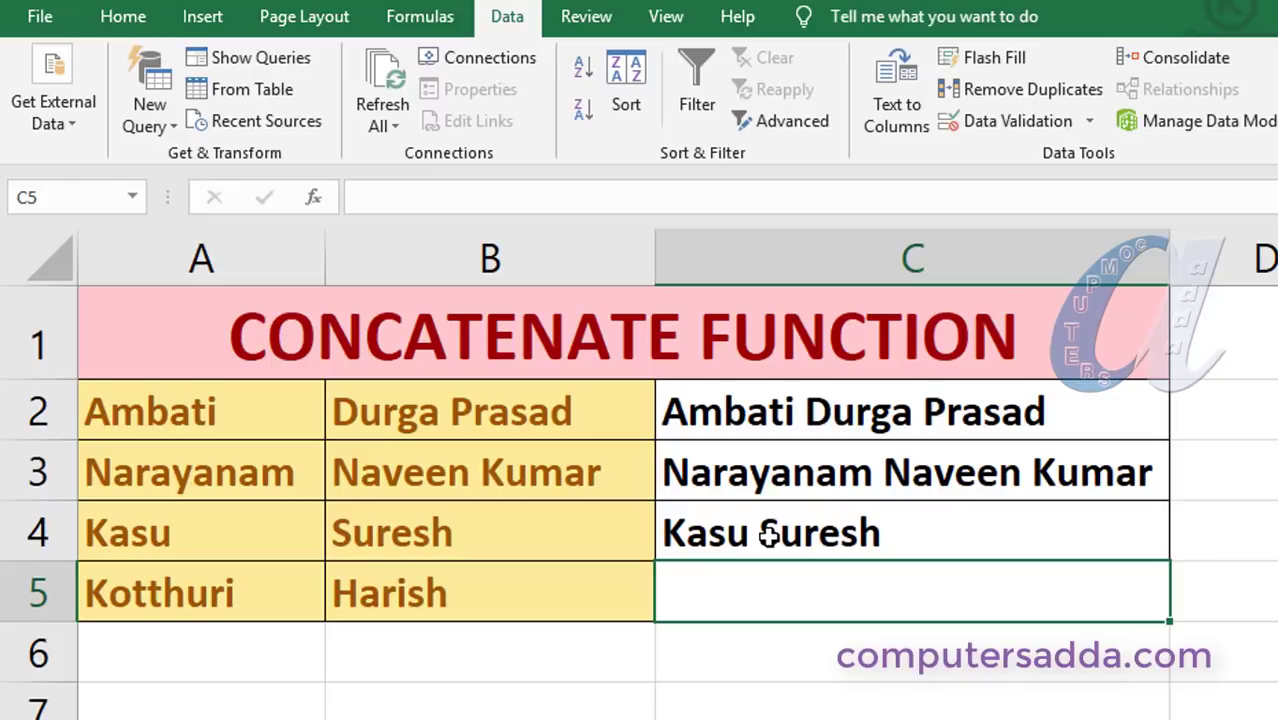
click(768, 535)
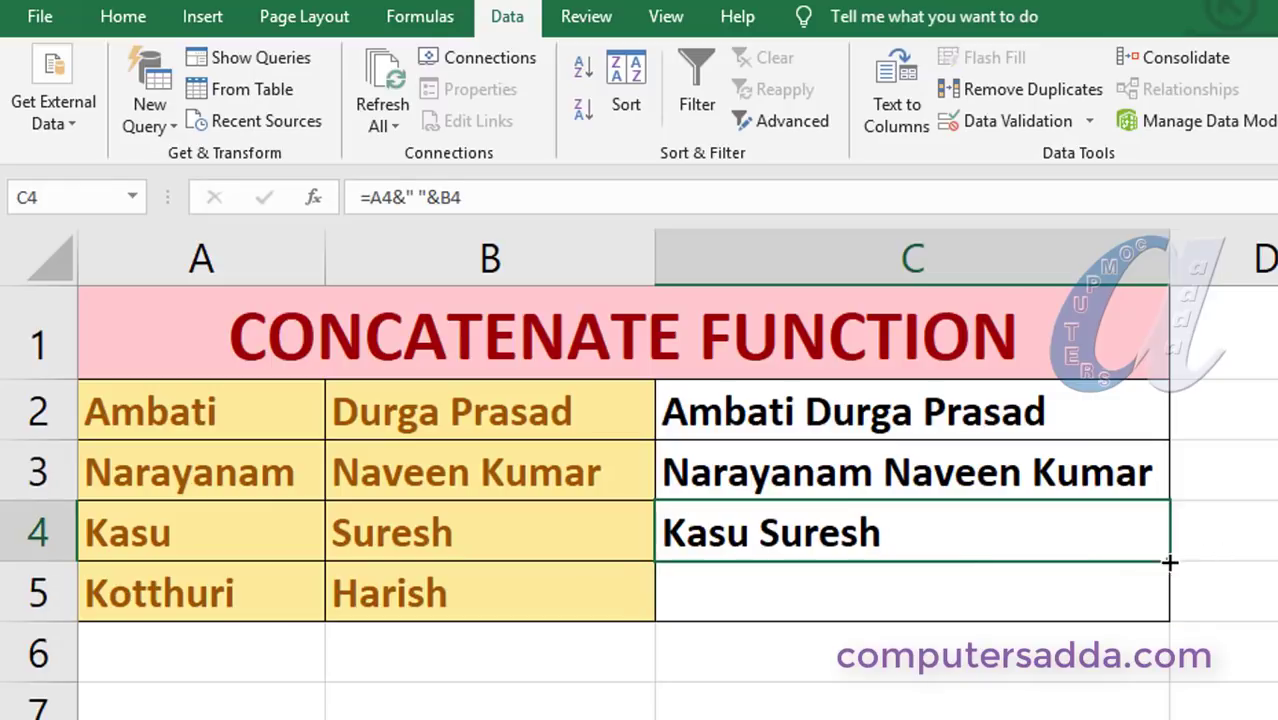
drag(1168, 561, 1168, 619)
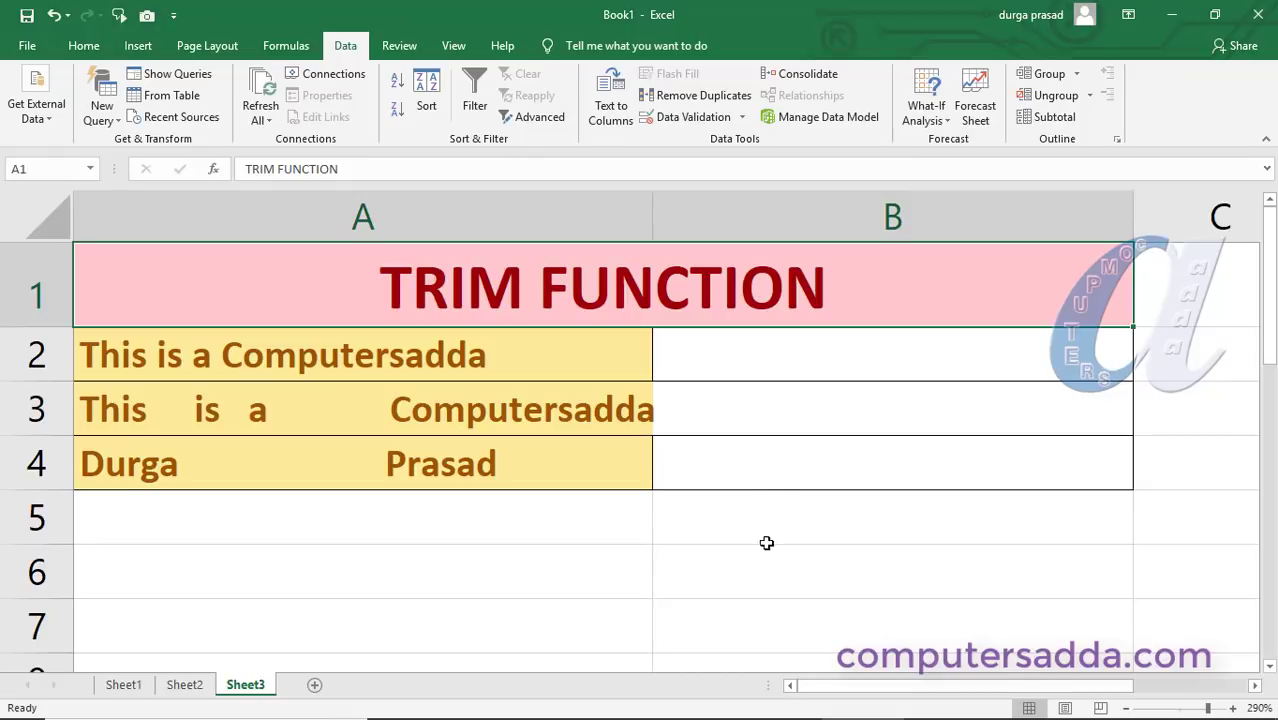
Widen column A to fit the extra-spaced sentences, then select A3:A4.
drag(661, 226, 665, 222)
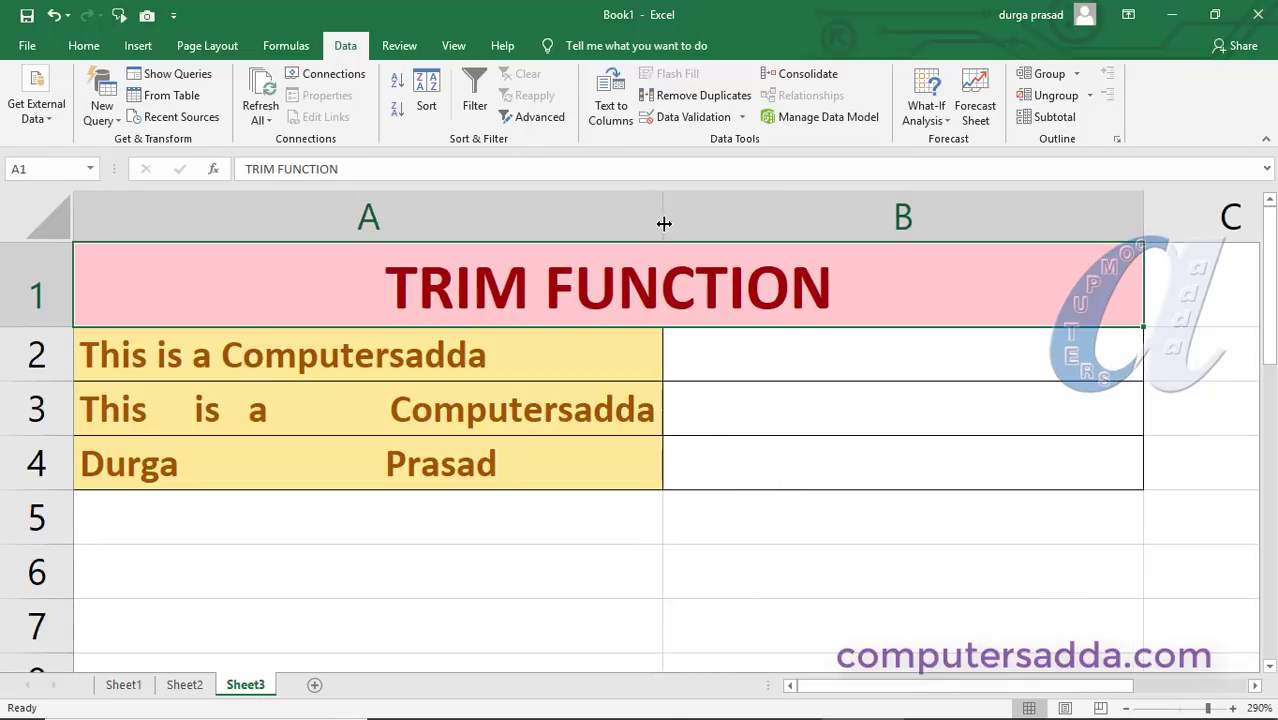
click(250, 362)
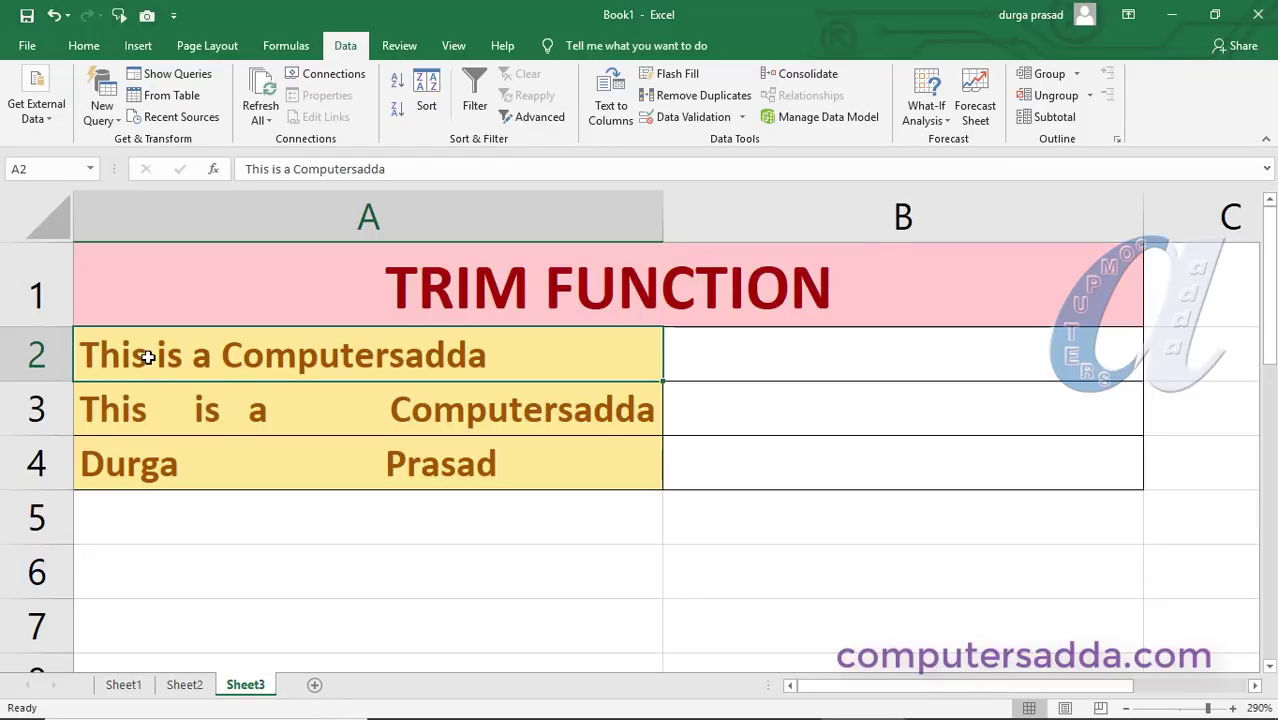
drag(163, 408, 170, 470)
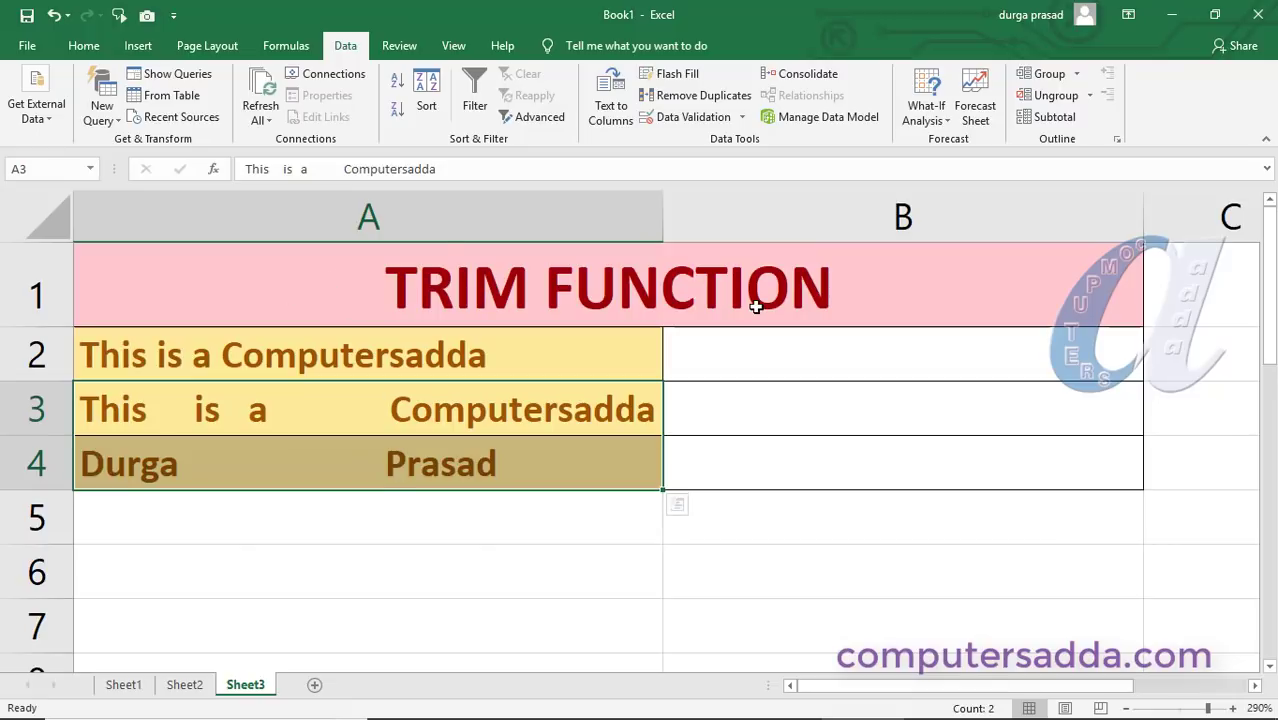
Enter =TRIM(A3) in B3 and fill it down to B4, removing the extra spaces.
click(738, 417)
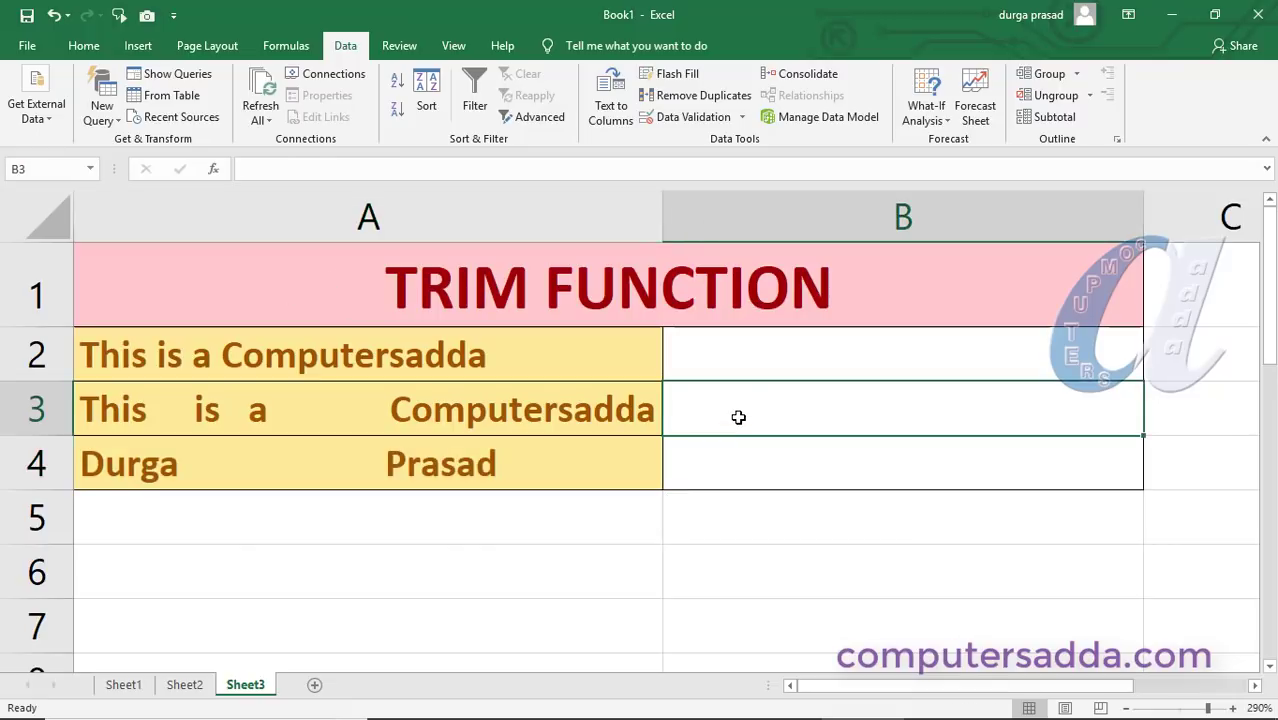
text(=tri)
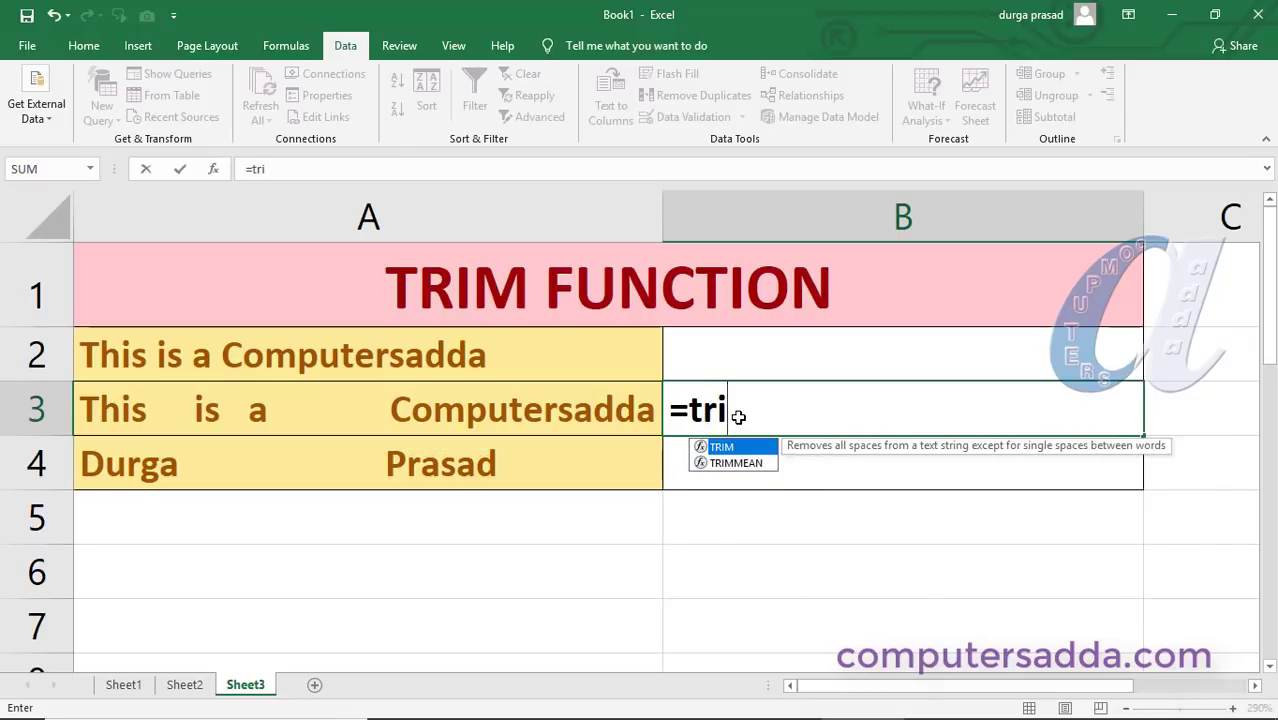
key(Tab)
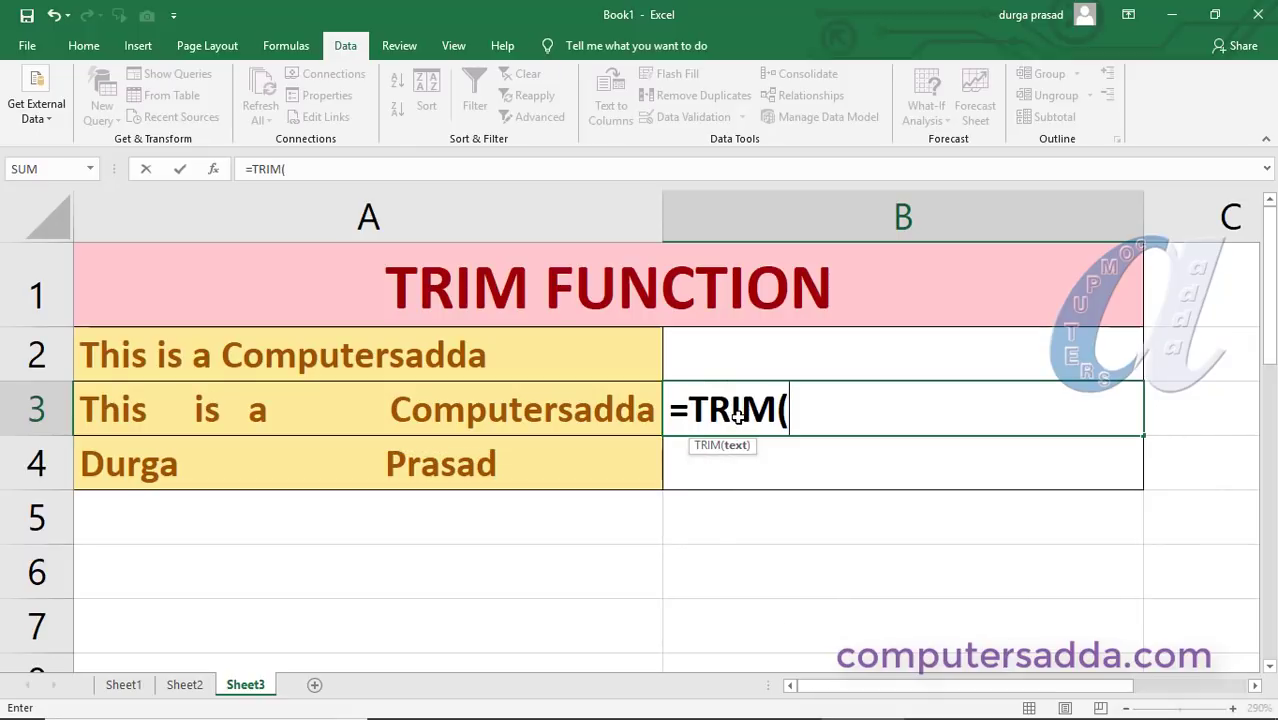
click(225, 409)
text())
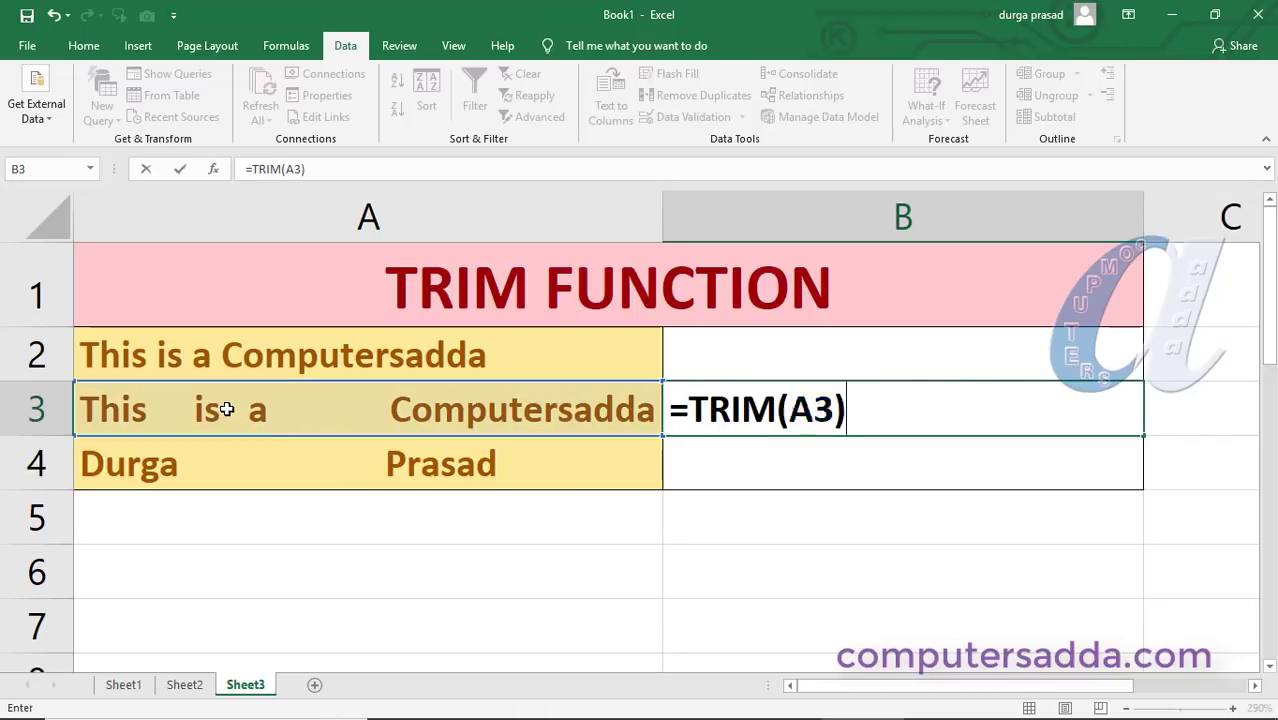
key(Return)
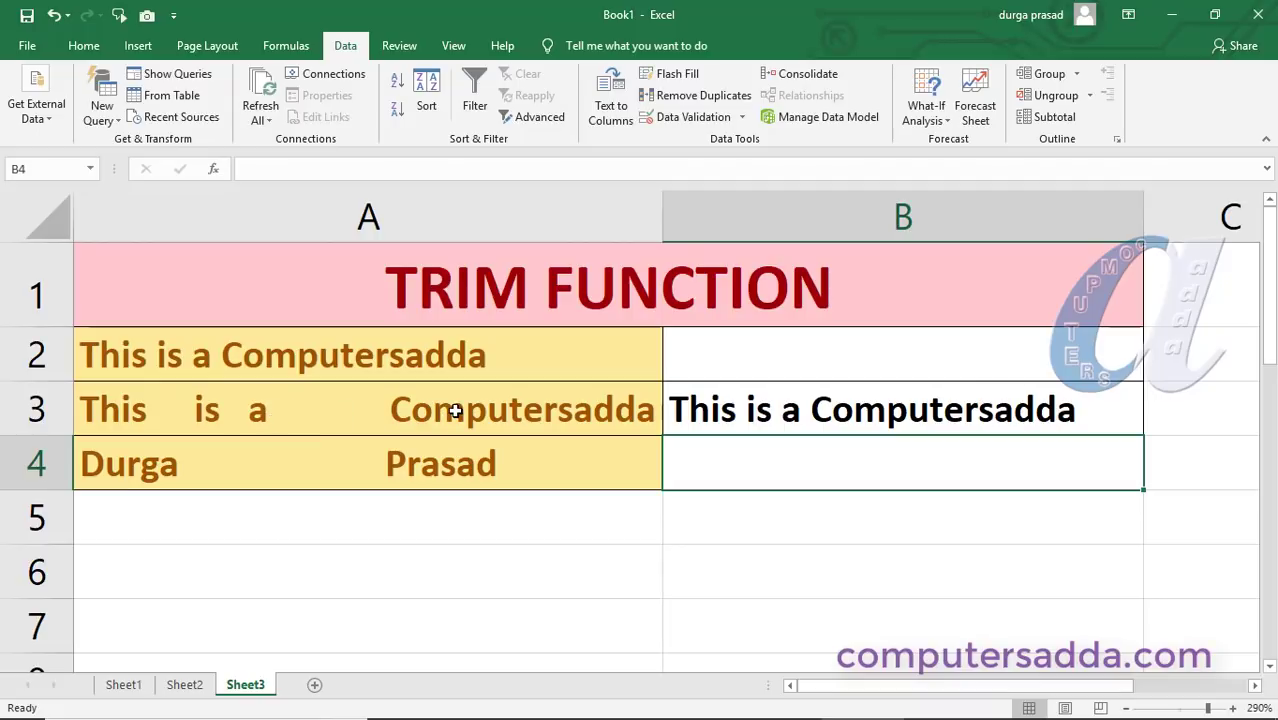
click(1041, 421)
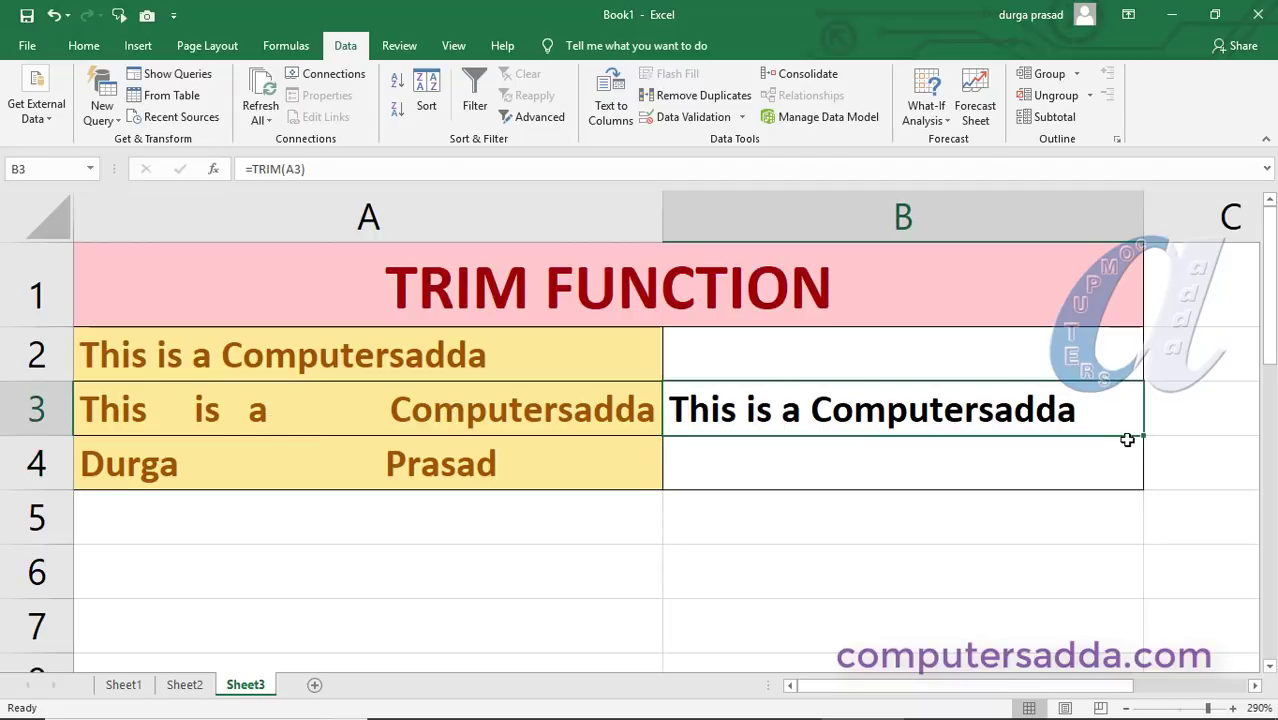
drag(1141, 436, 1138, 490)
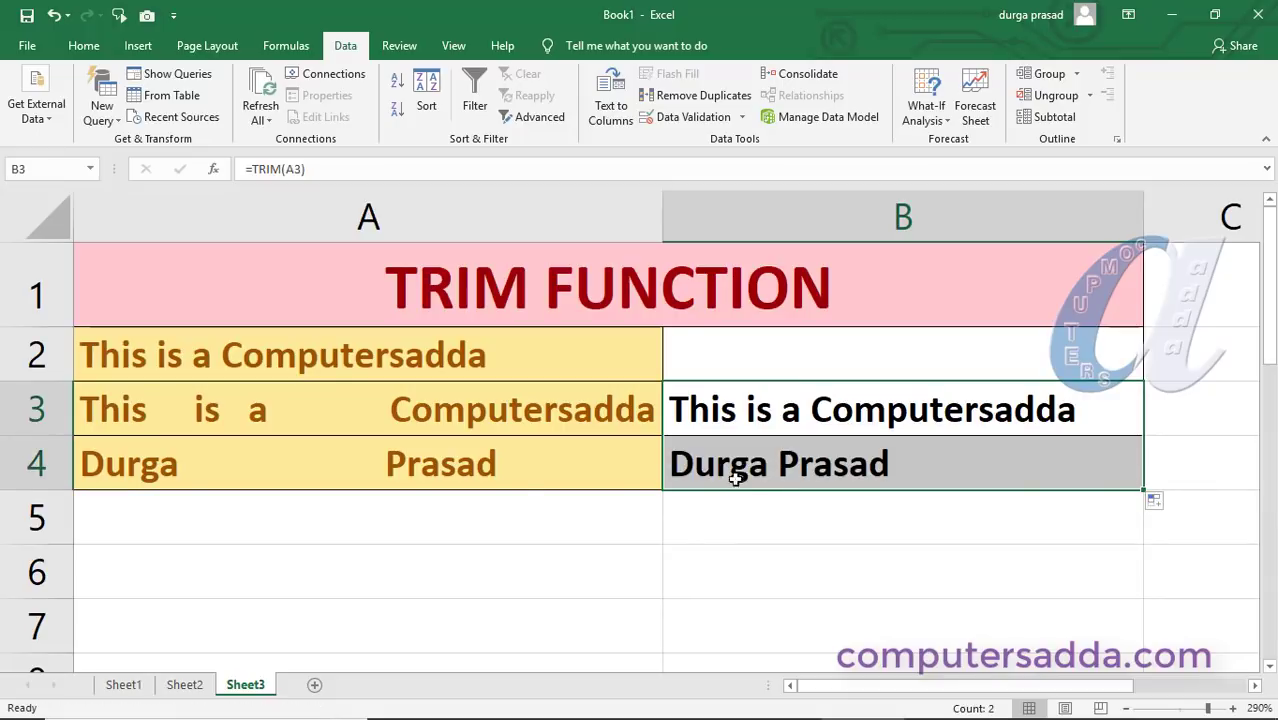